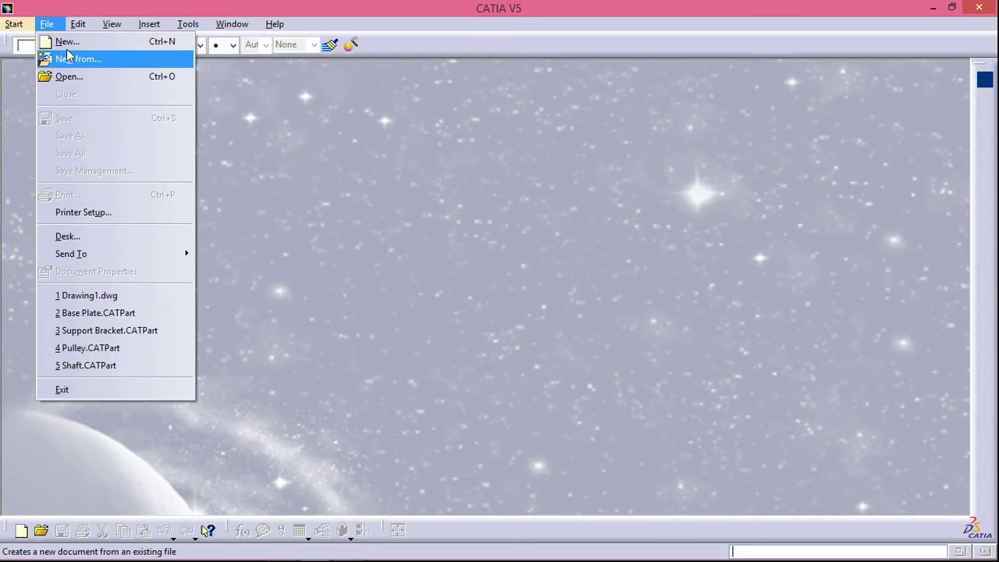
Create a new Product document.
{"action": "left_click", "coordinate": [67, 43]}
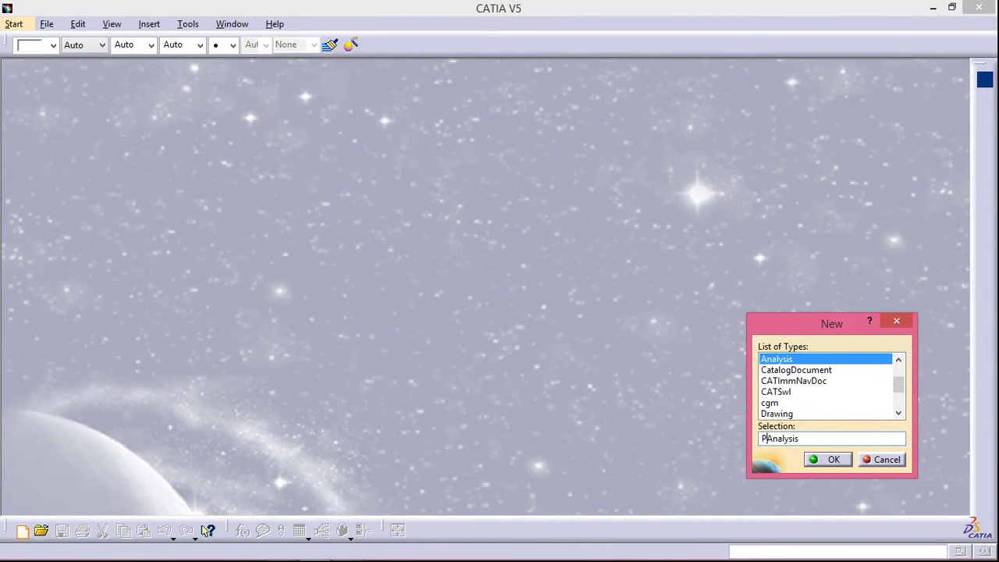
{"action": "left_click", "coordinate": [781, 391]}
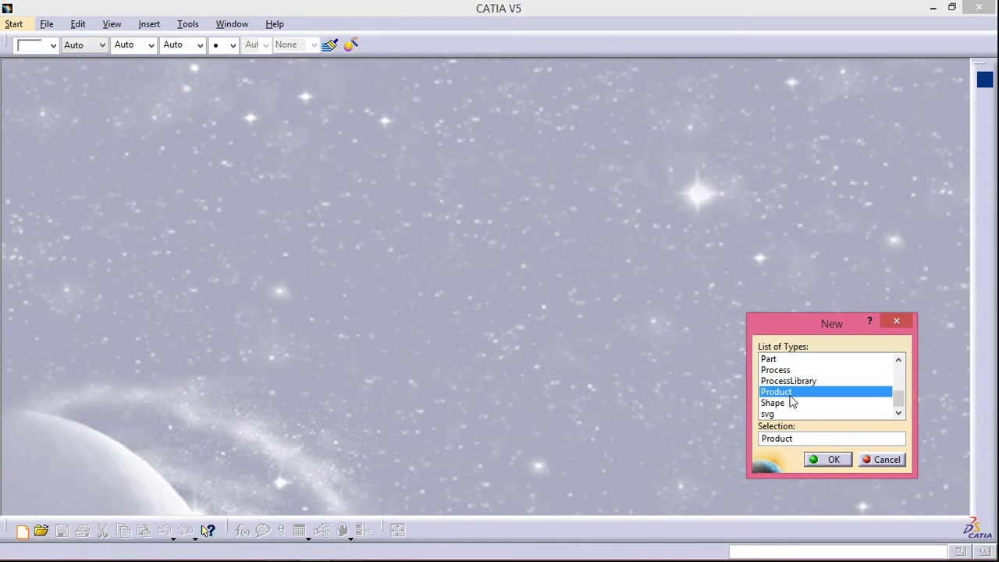
{"action": "left_click", "coordinate": [819, 462]}
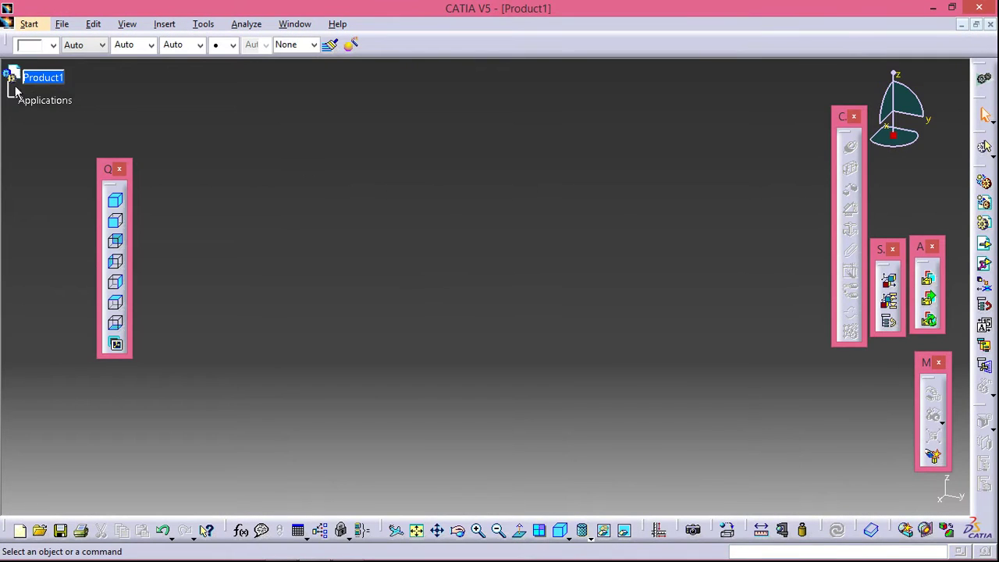
Change Product1's part number to BRICKS in its Properties.
{"action": "left_click", "coordinate": [35, 79]}
{"action": "right_click", "coordinate": [43, 76]}
{"action": "left_click", "coordinate": [78, 138]}
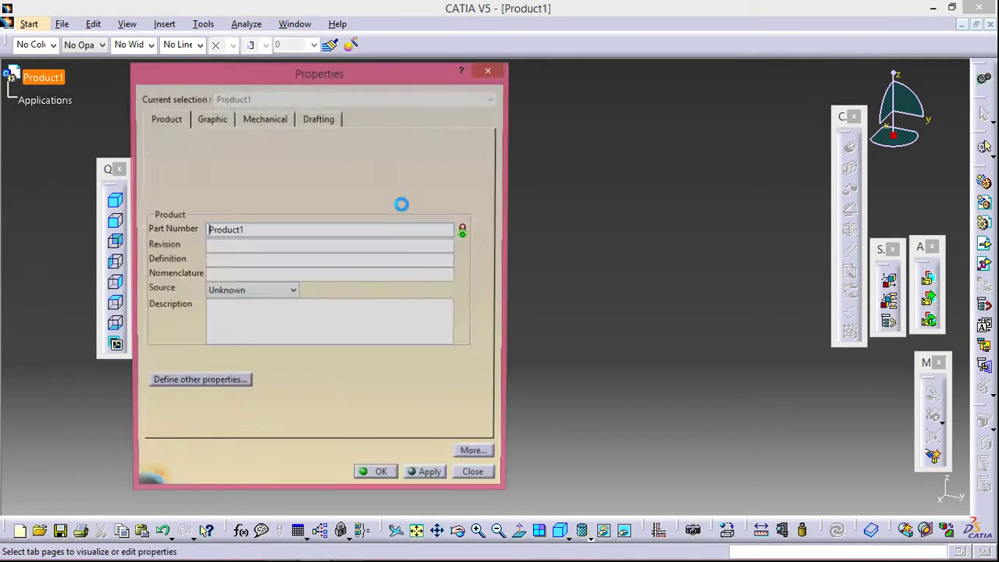
{"action": "double_click", "coordinate": [253, 230]}
{"action": "type", "text": "BRICKS"}
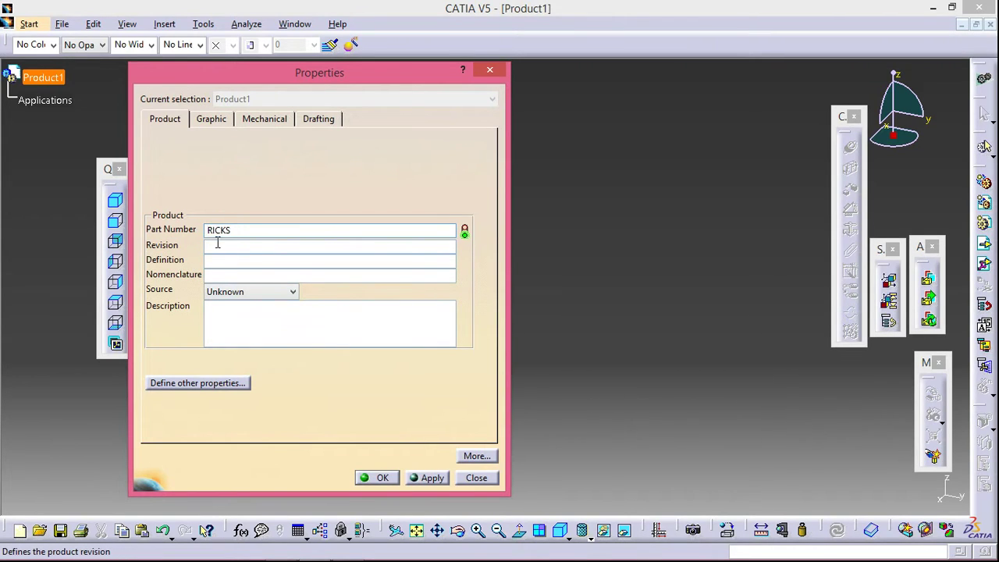
{"action": "left_click", "coordinate": [432, 477]}
{"action": "left_click", "coordinate": [380, 478]}
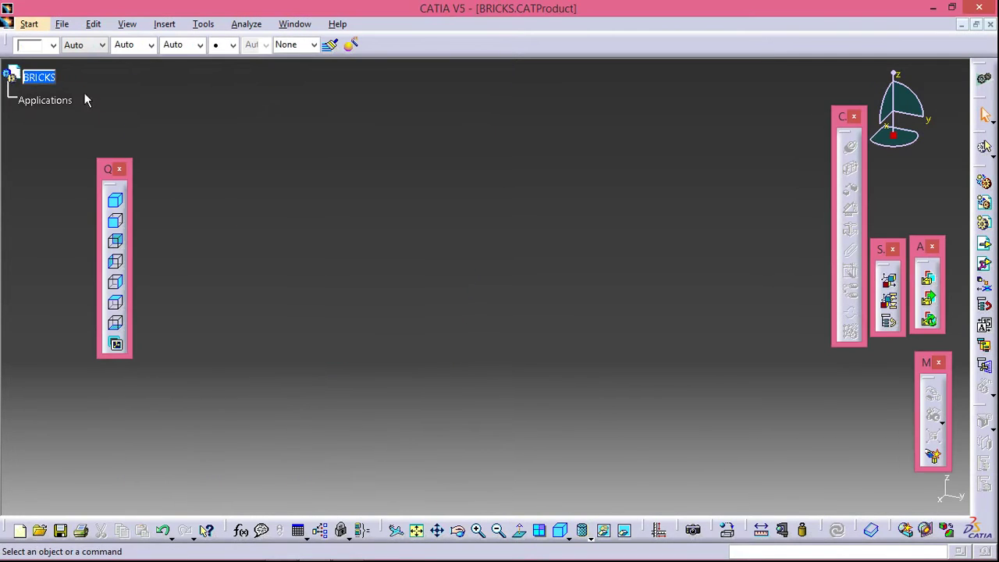
Insert a new Part1 into BRICKS and start a sketch on its xy plane.
{"action": "left_click", "coordinate": [40, 79]}
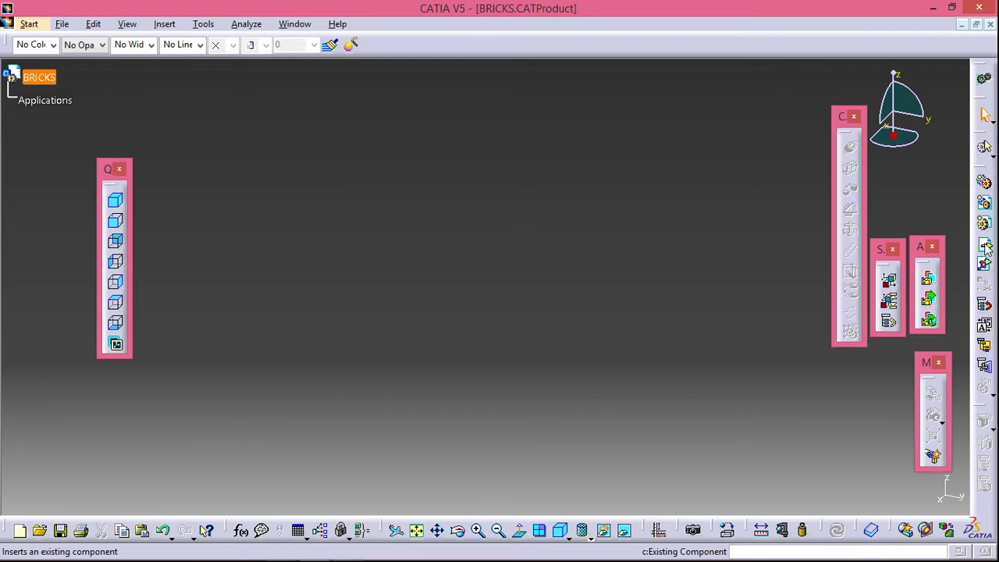
{"action": "left_click", "coordinate": [984, 223]}
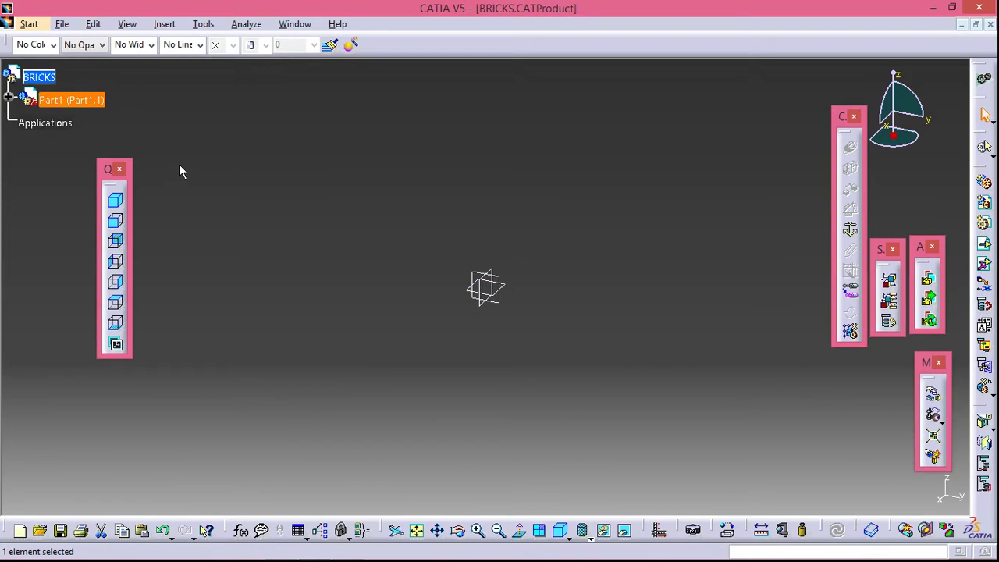
{"action": "left_click", "coordinate": [9, 96]}
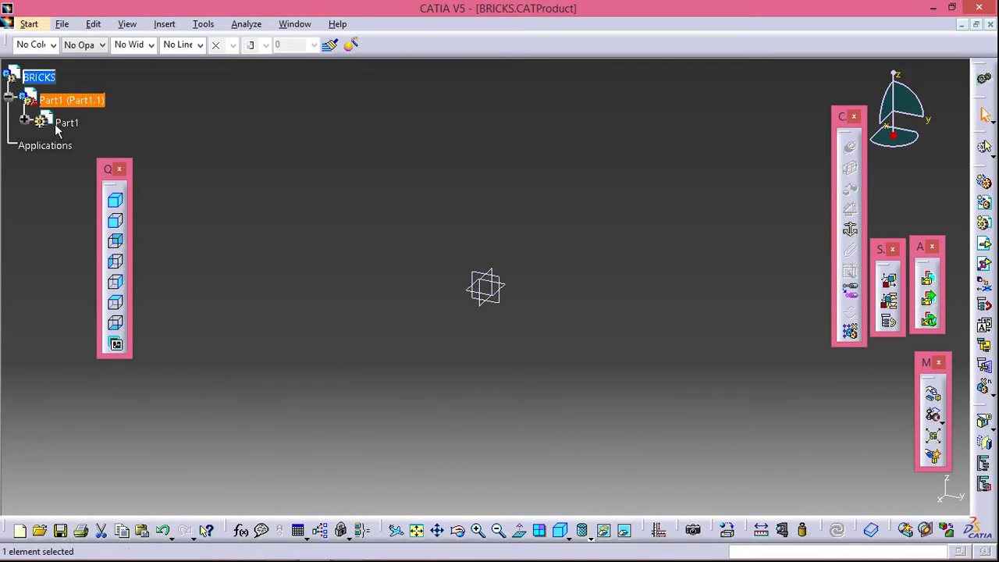
{"action": "left_click", "coordinate": [25, 121]}
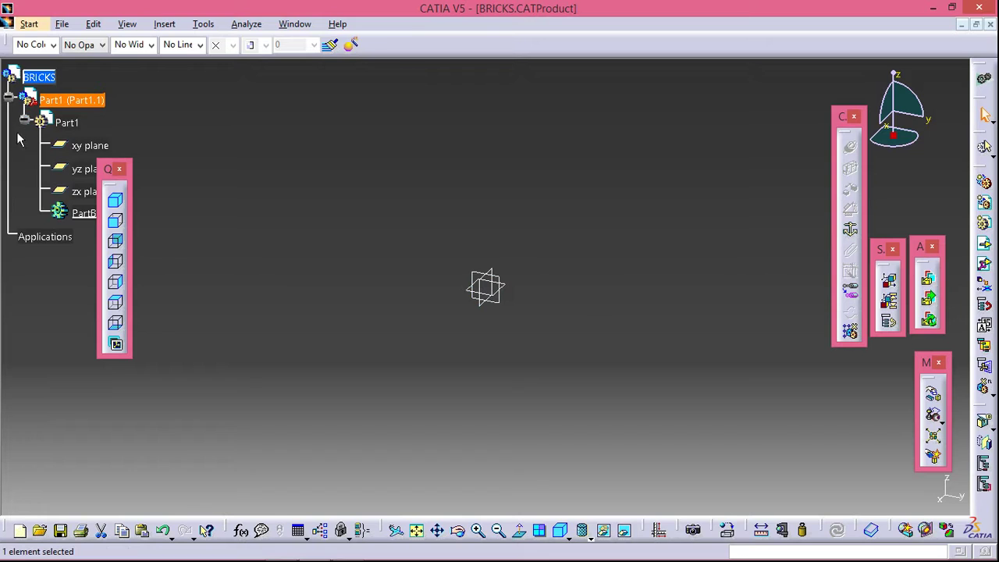
{"action": "double_click", "coordinate": [79, 213]}
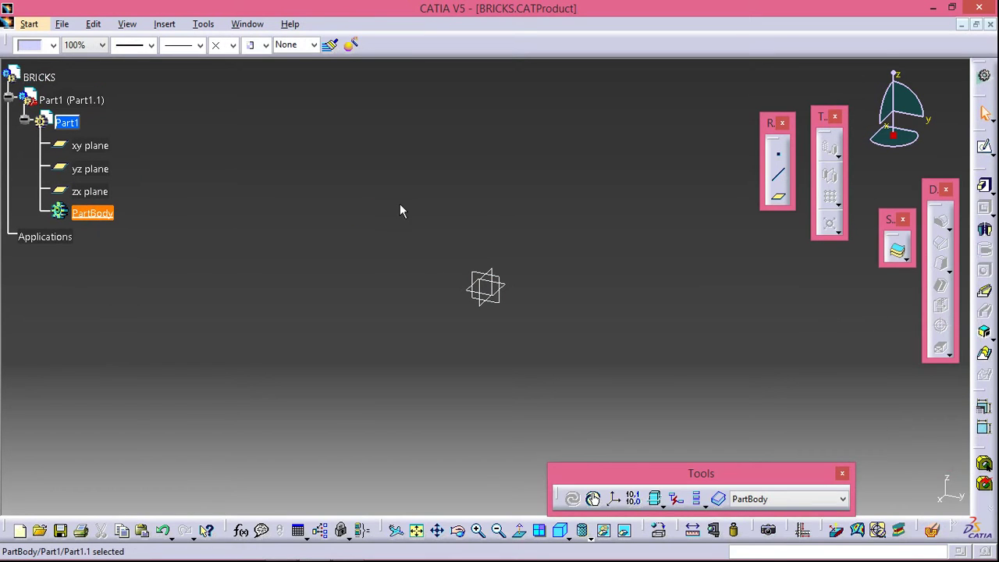
{"action": "left_click", "coordinate": [509, 287]}
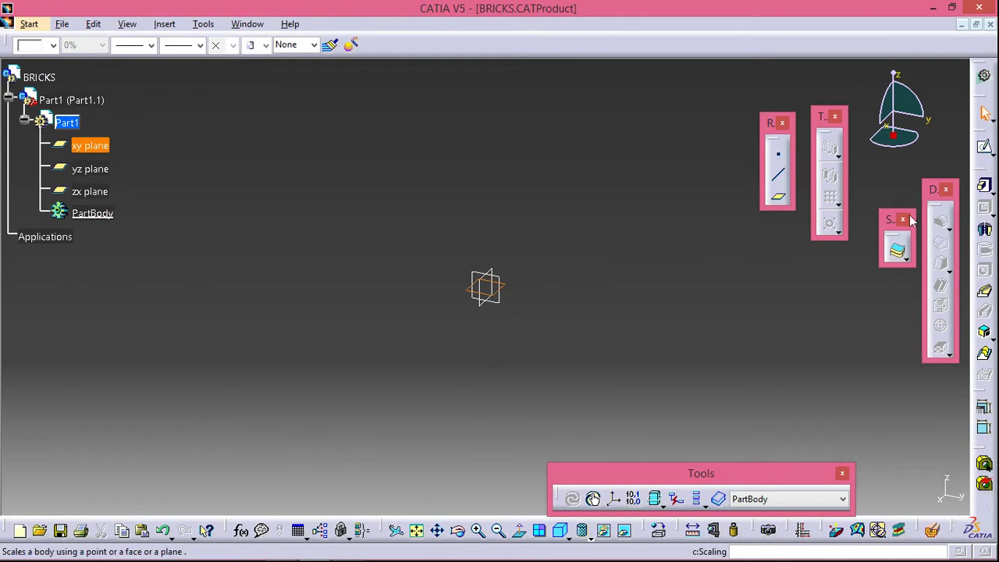
{"action": "left_click", "coordinate": [985, 148]}
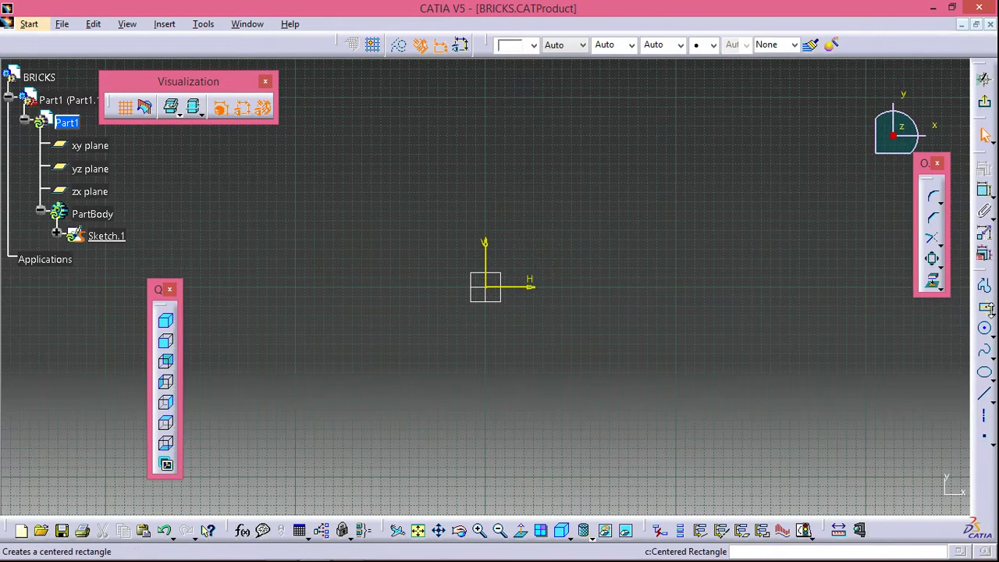
Draw a centred rectangle at the origin and constrain its width to 100 mm.
{"action": "left_click", "coordinate": [985, 306]}
{"action": "left_click", "coordinate": [485, 287]}
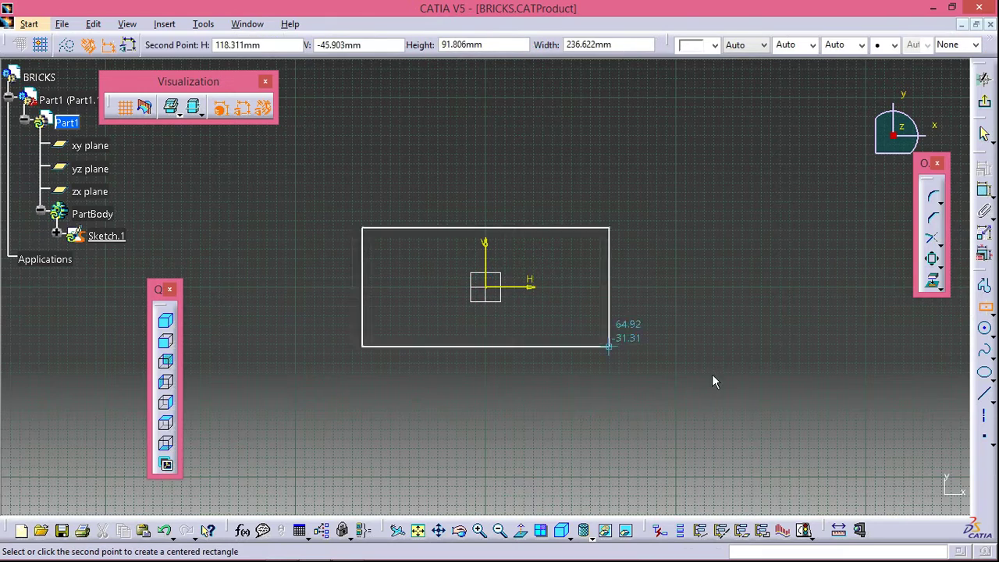
{"action": "left_click", "coordinate": [693, 369]}
{"action": "left_click", "coordinate": [985, 190]}
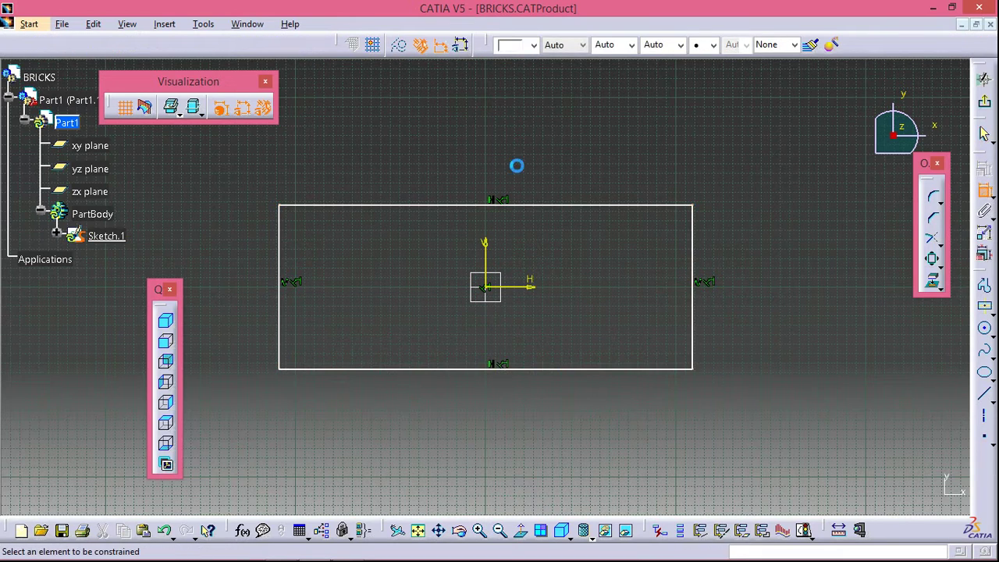
{"action": "left_click", "coordinate": [546, 204]}
{"action": "left_click", "coordinate": [537, 139]}
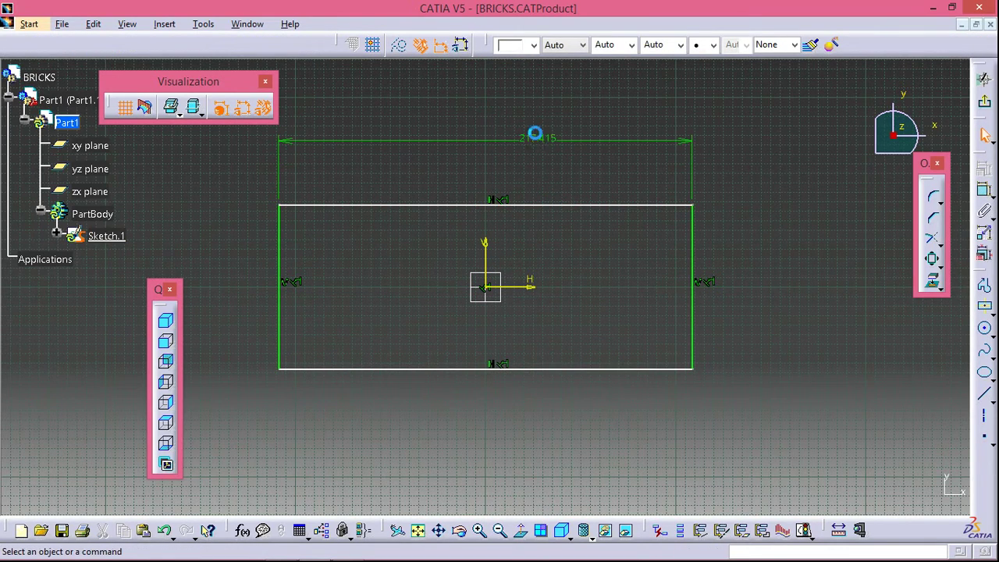
{"action": "double_click", "coordinate": [539, 139]}
{"action": "type", "text": "1"}
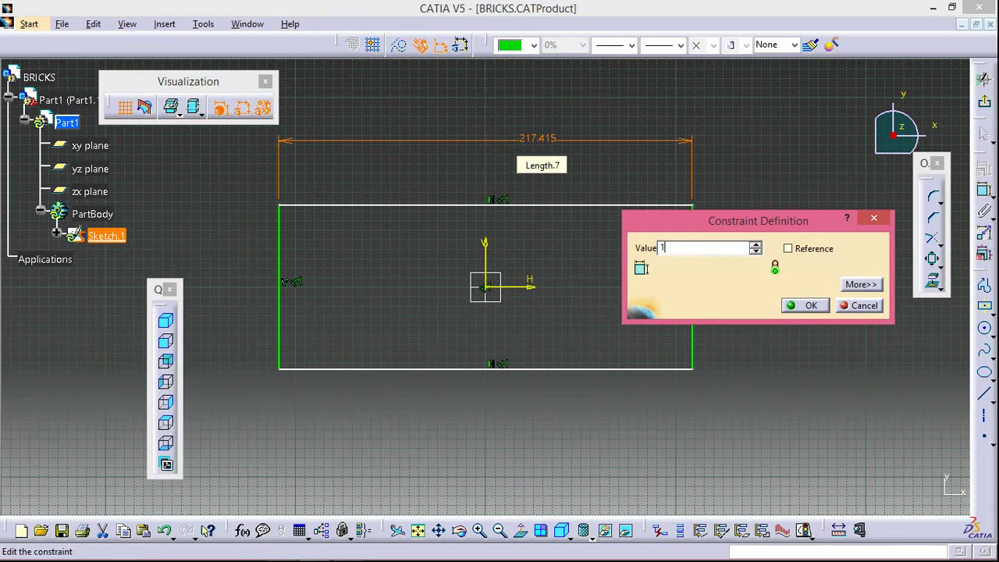
{"action": "type", "text": "00"}
{"action": "left_click", "coordinate": [804, 305]}
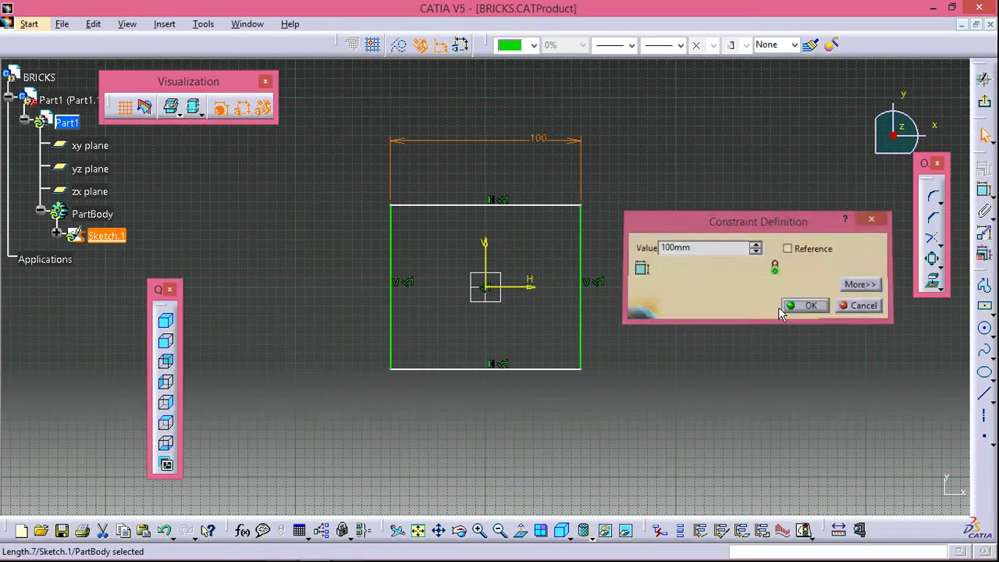
Constrain the rectangle's height to 50 mm and exit the sketch.
{"action": "left_click", "coordinate": [984, 190]}
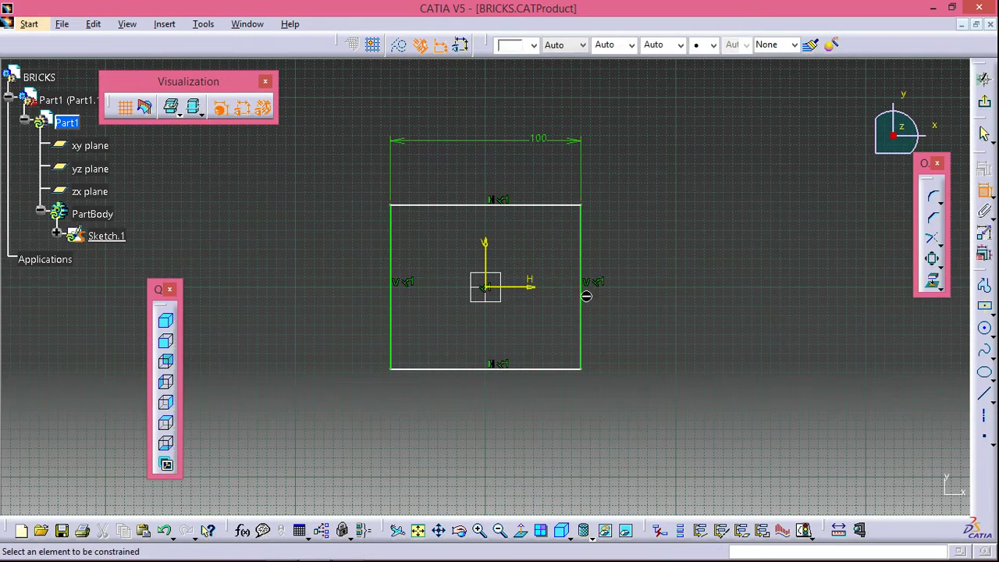
{"action": "left_click", "coordinate": [582, 305]}
{"action": "left_click", "coordinate": [723, 308]}
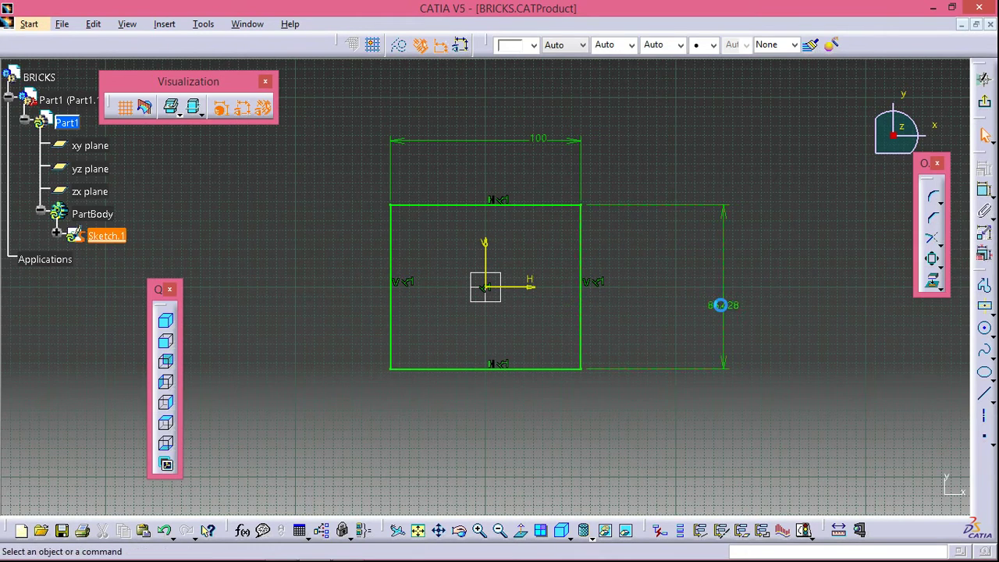
{"action": "double_click", "coordinate": [721, 305]}
{"action": "type", "text": "50"}
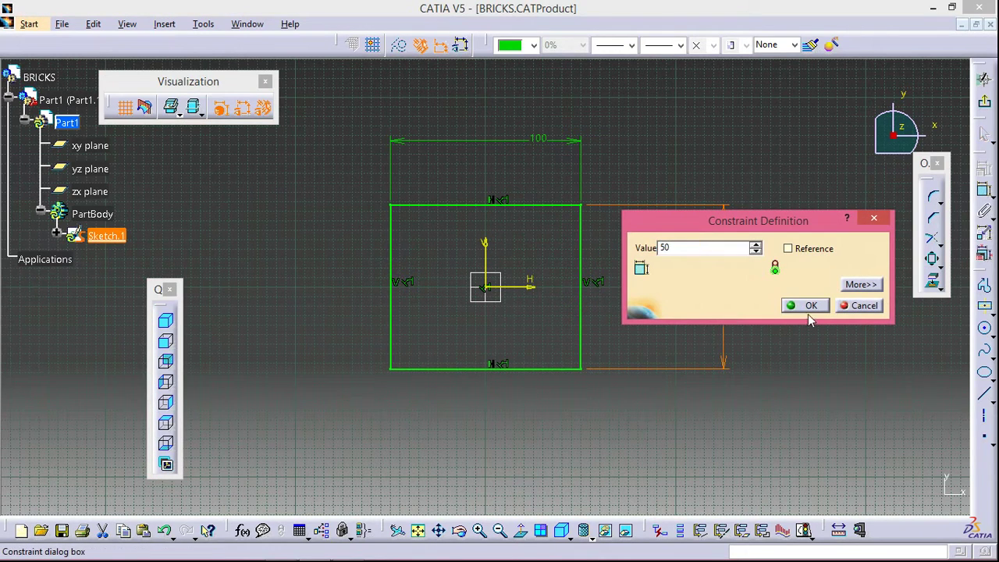
{"action": "left_click", "coordinate": [808, 309]}
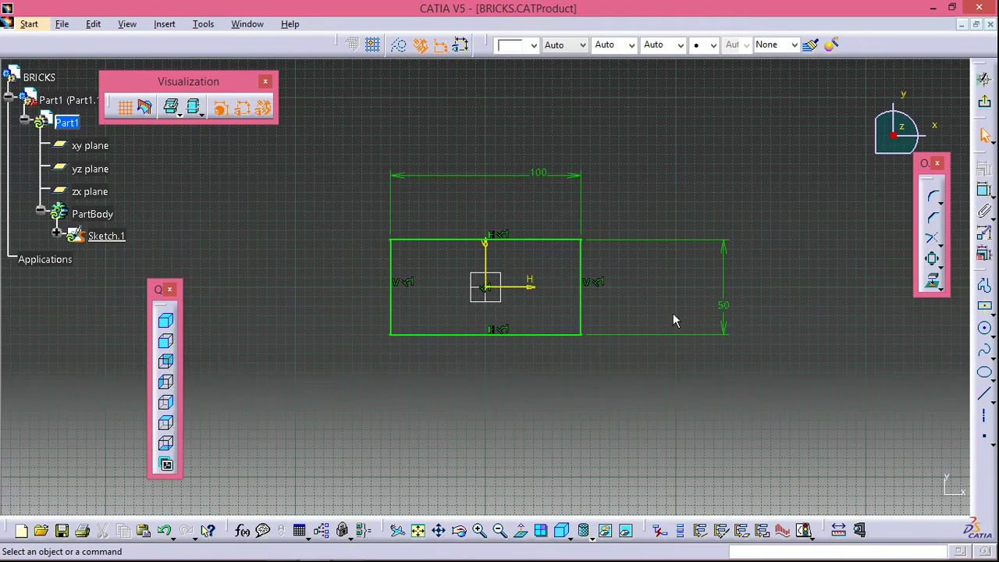
{"action": "left_click", "coordinate": [984, 79]}
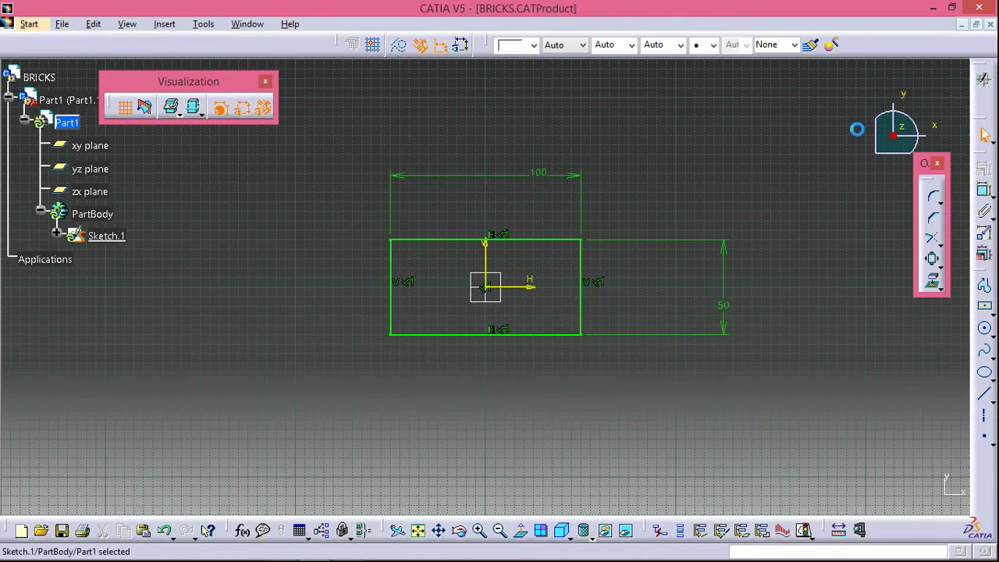
Pad Sketch.1 by 30 mm into a solid brick.
{"action": "left_click", "coordinate": [987, 191]}
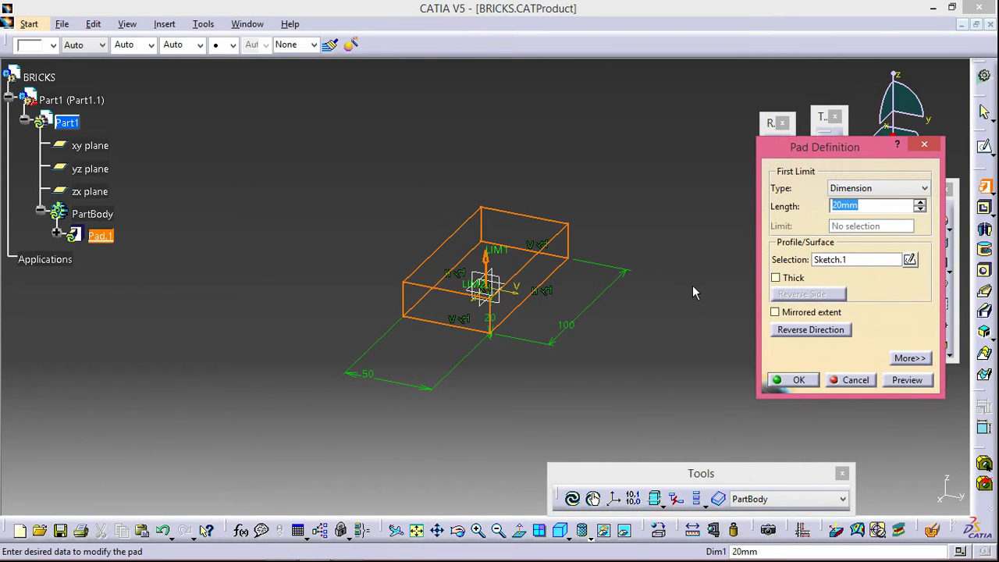
{"action": "type", "text": "3"}
{"action": "left_click", "coordinate": [893, 380]}
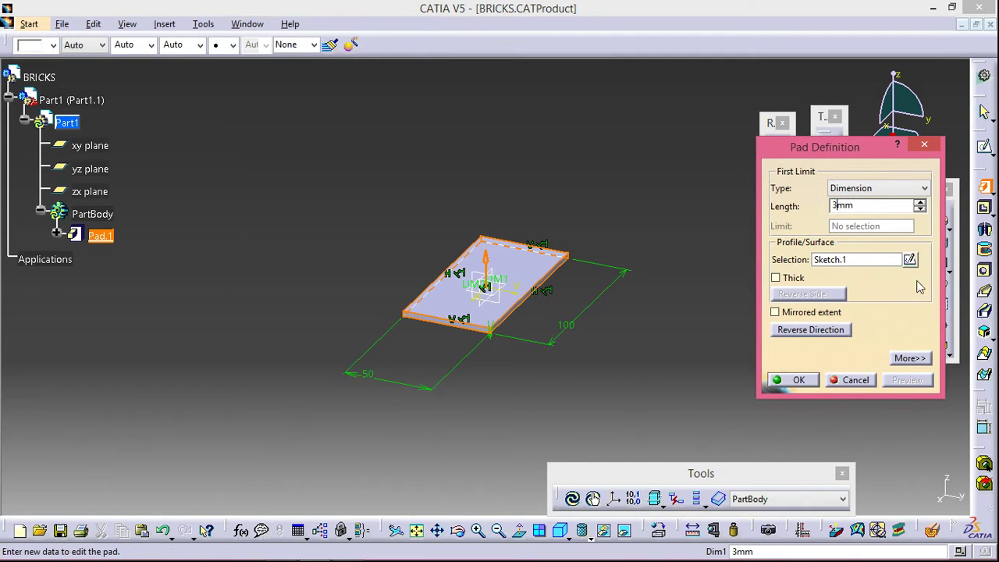
{"action": "left_click", "coordinate": [796, 383]}
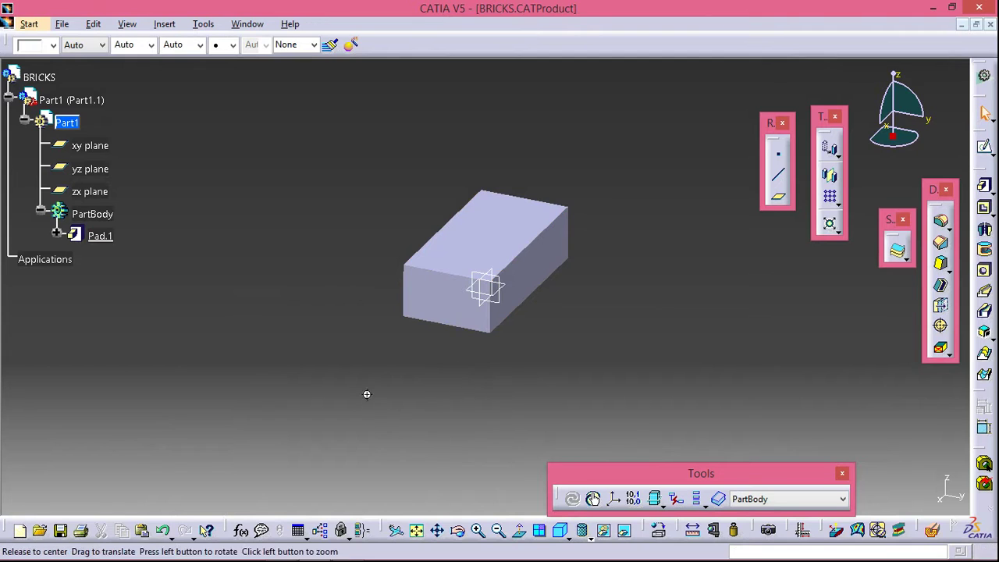
Show the brick in isometric view with dashed hidden edges, zoomed in.
{"action": "mouse_move", "coordinate": [367, 394]}
{"action": "middle_mouse_down"}
{"action": "mouse_move", "coordinate": [450, 430]}
{"action": "mouse_move", "coordinate": [601, 383]}
{"action": "mouse_move", "coordinate": [412, 434]}
{"action": "mouse_move", "coordinate": [375, 413]}
{"action": "middle_mouse_up"}
{"action": "left_click", "coordinate": [560, 531]}
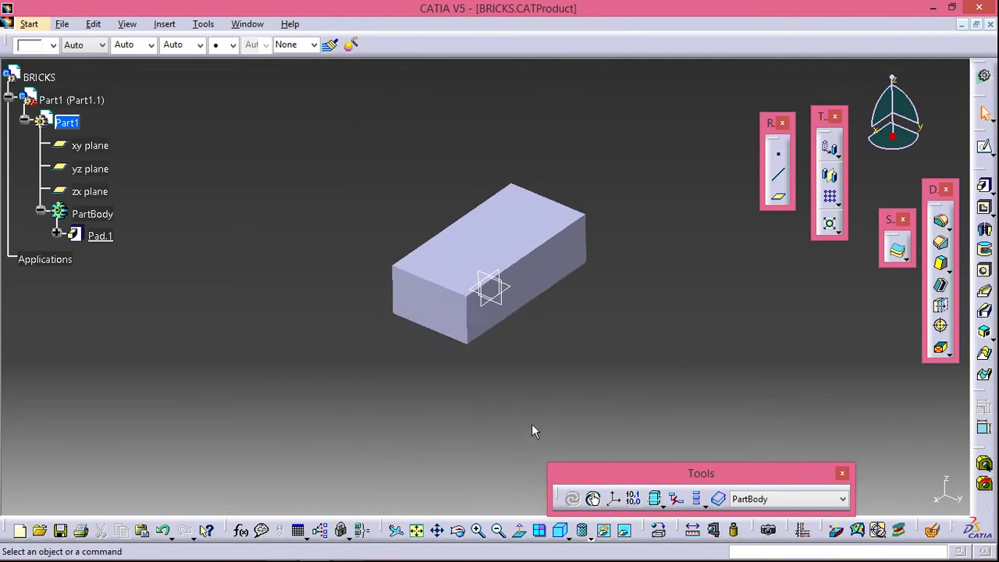
{"action": "left_click", "coordinate": [585, 534]}
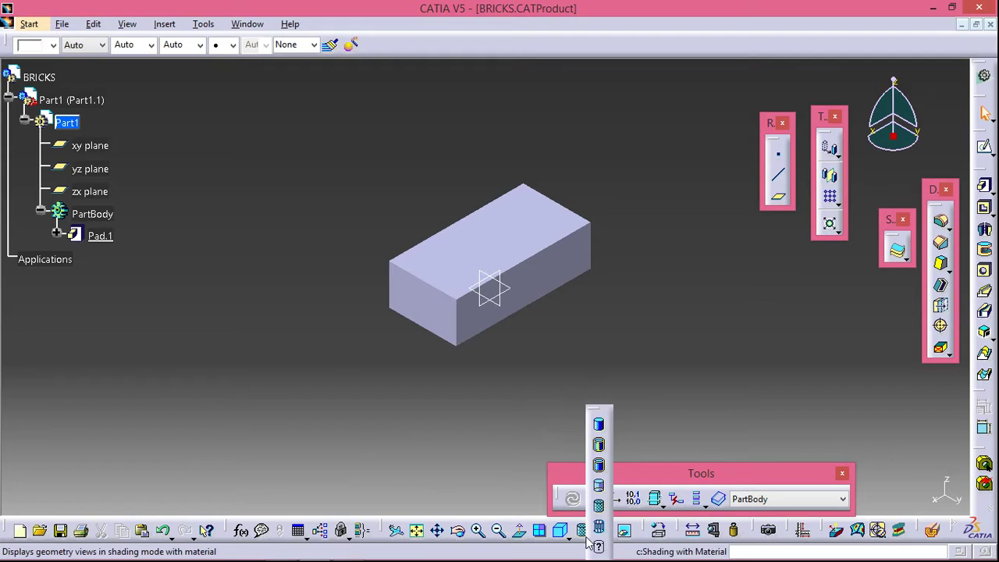
{"action": "left_click", "coordinate": [598, 485]}
{"action": "mouse_move", "coordinate": [560, 377]}
{"action": "middle_mouse_down"}
{"action": "mouse_move", "coordinate": [506, 412]}
{"action": "mouse_move", "coordinate": [548, 335]}
{"action": "middle_mouse_up"}
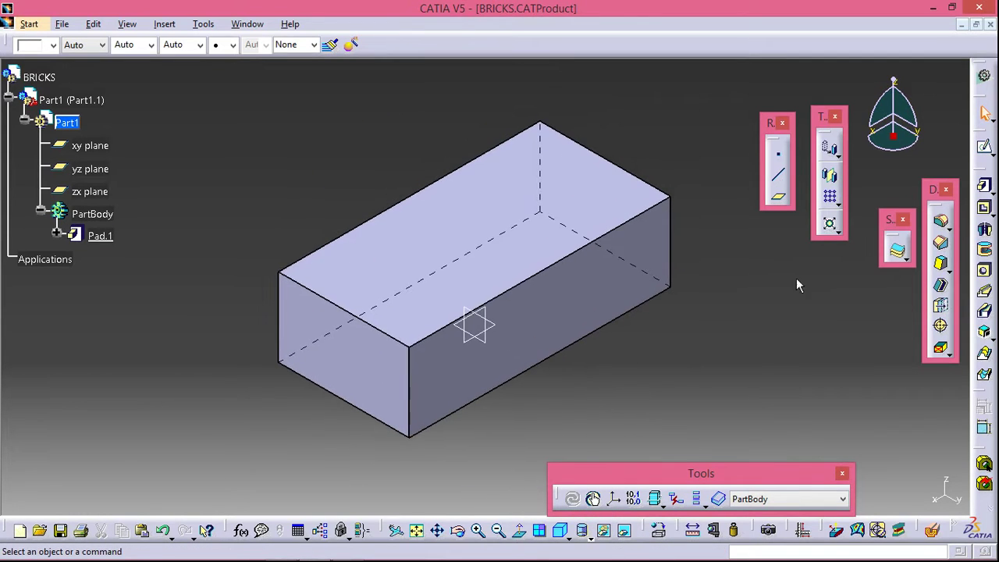
Start an edge fillet and select the brick's visible front, top and side edges.
{"action": "left_click", "coordinate": [941, 221]}
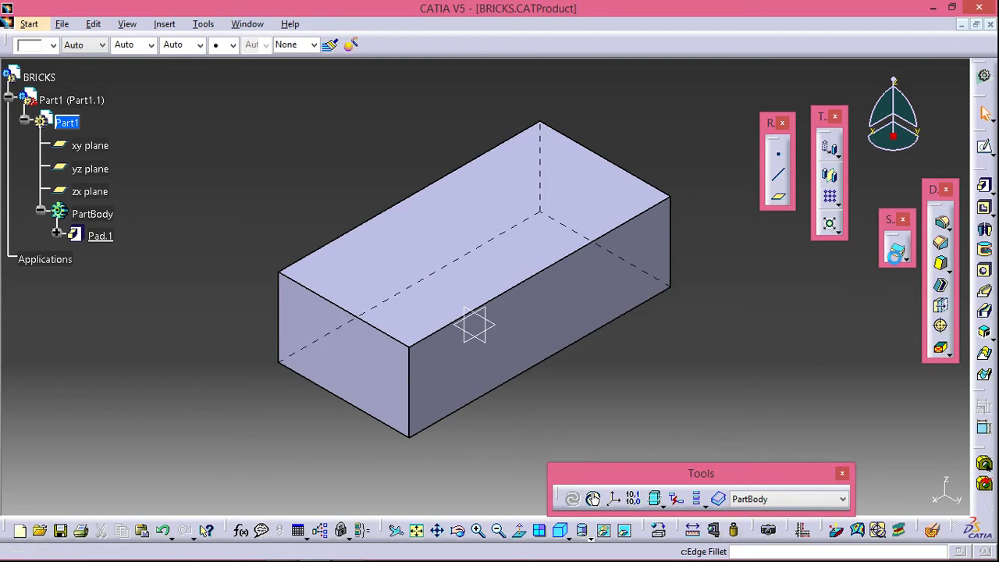
{"action": "left_click", "coordinate": [535, 274]}
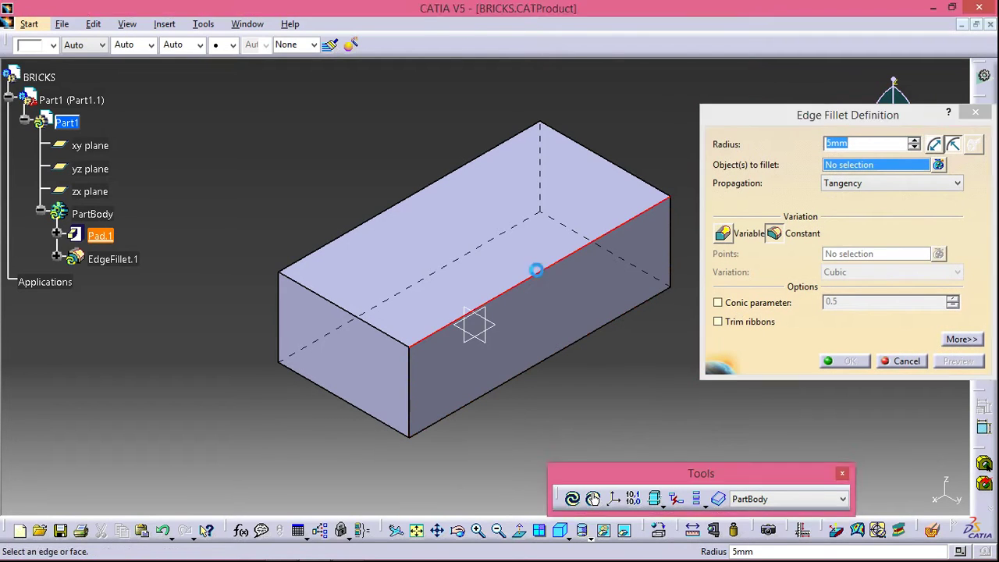
{"action": "left_click", "coordinate": [411, 405]}
{"action": "left_click", "coordinate": [459, 408]}
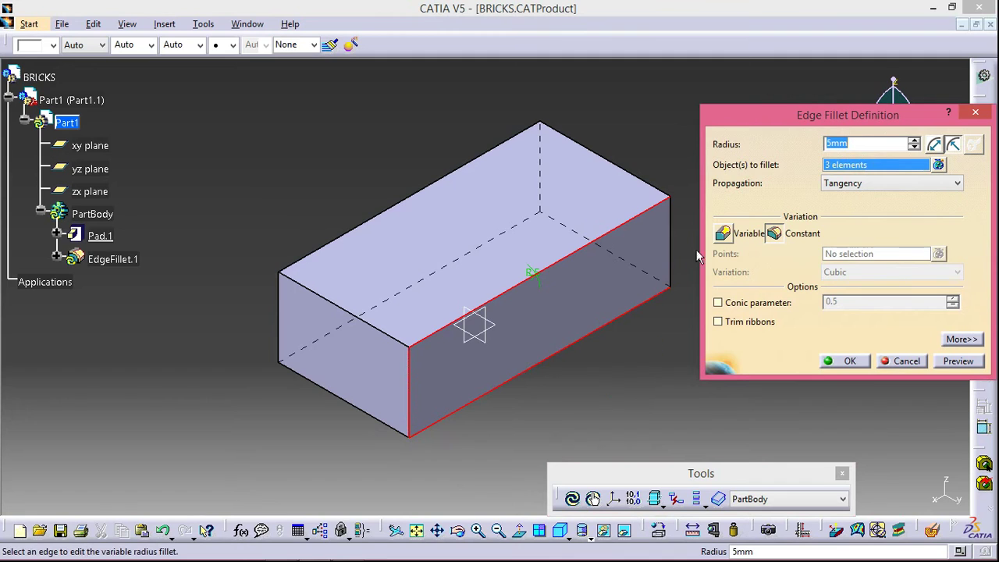
{"action": "left_click", "coordinate": [669, 254]}
{"action": "left_click", "coordinate": [624, 168]}
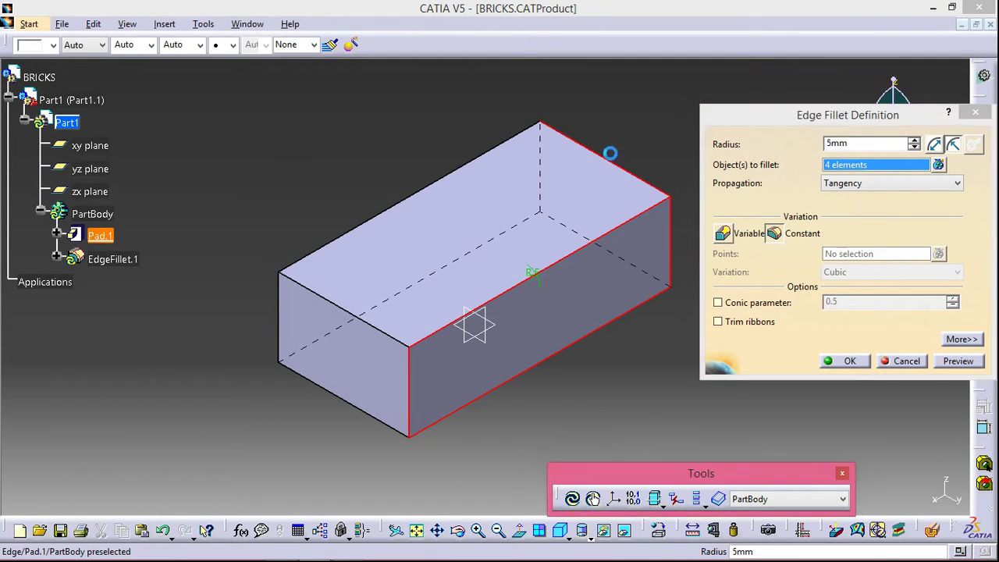
{"action": "left_click", "coordinate": [453, 178]}
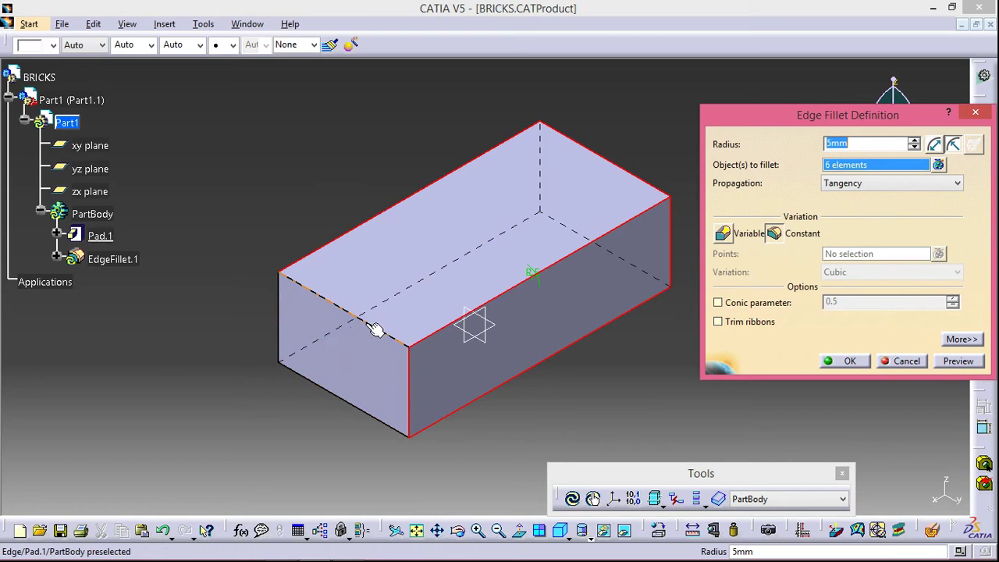
{"action": "left_click", "coordinate": [395, 336]}
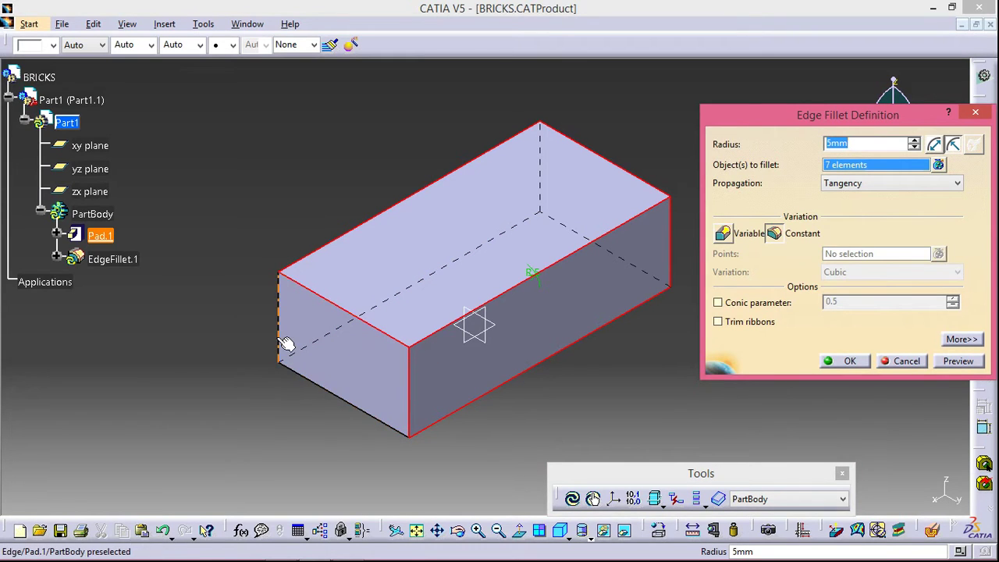
{"action": "left_click", "coordinate": [281, 344]}
{"action": "left_click", "coordinate": [383, 414]}
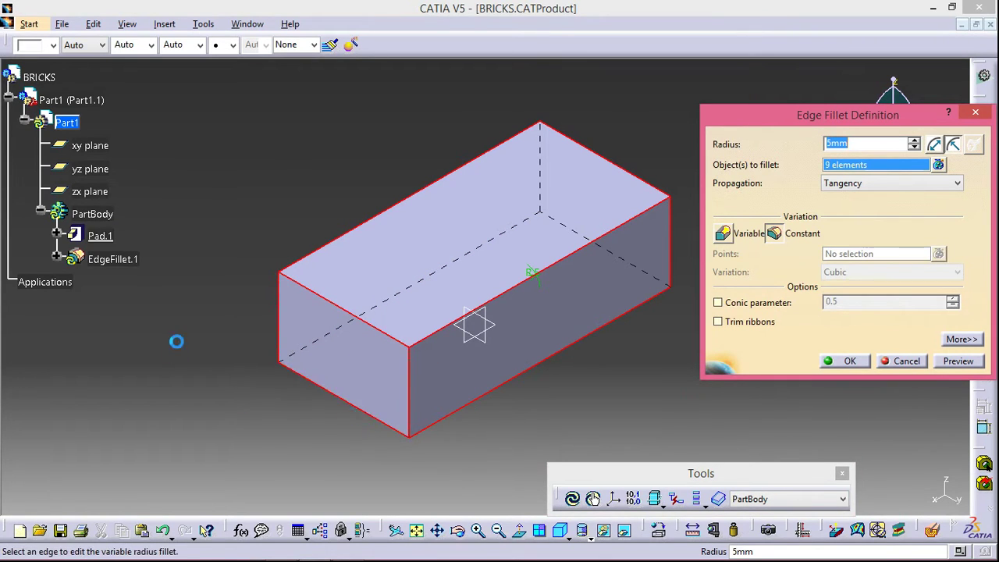
Add the hidden back edges and apply a 3 mm fillet to all twelve.
{"action": "left_click", "coordinate": [412, 285]}
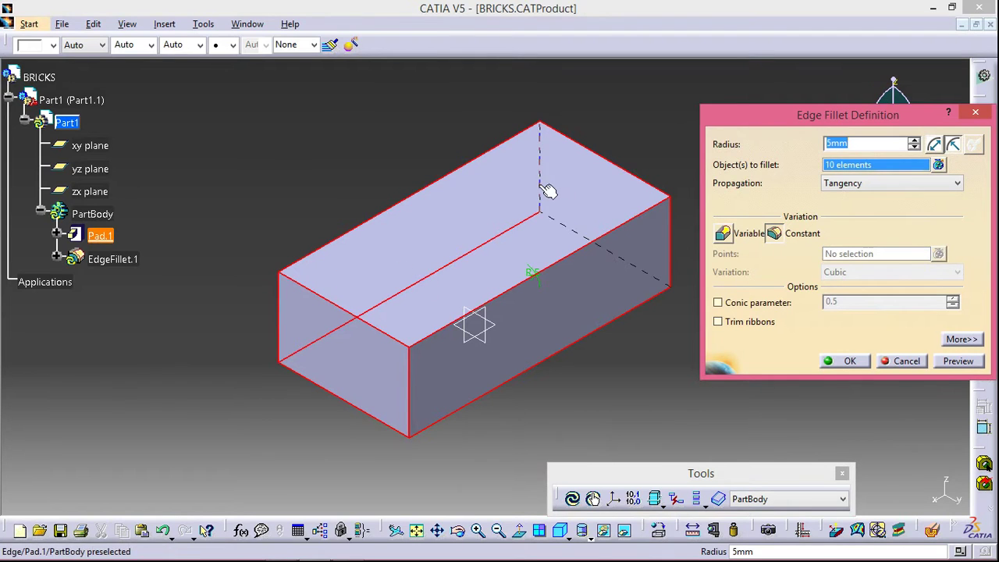
{"action": "left_click", "coordinate": [540, 191]}
{"action": "left_click", "coordinate": [638, 270]}
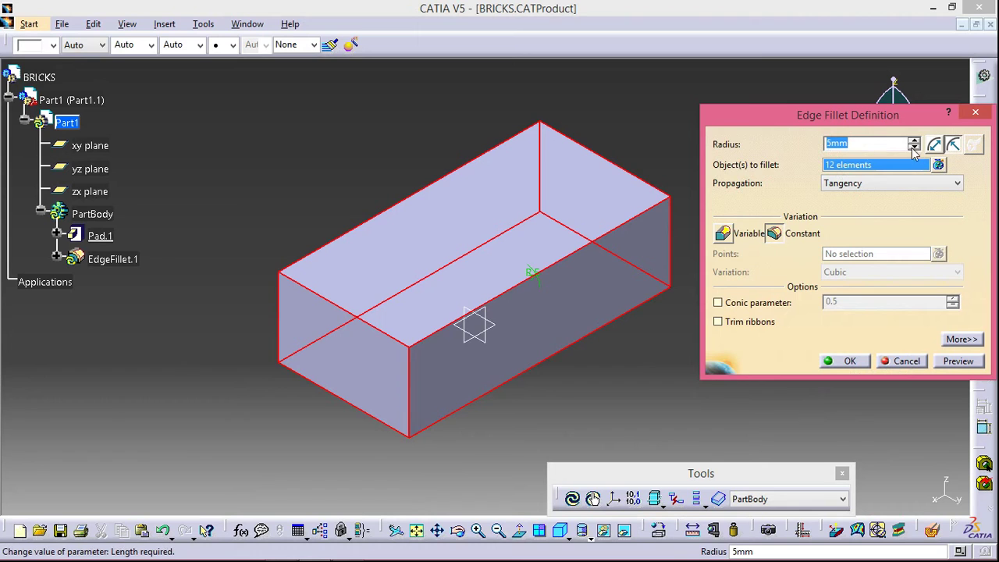
{"action": "left_click", "coordinate": [957, 361]}
{"action": "left_click", "coordinate": [849, 360]}
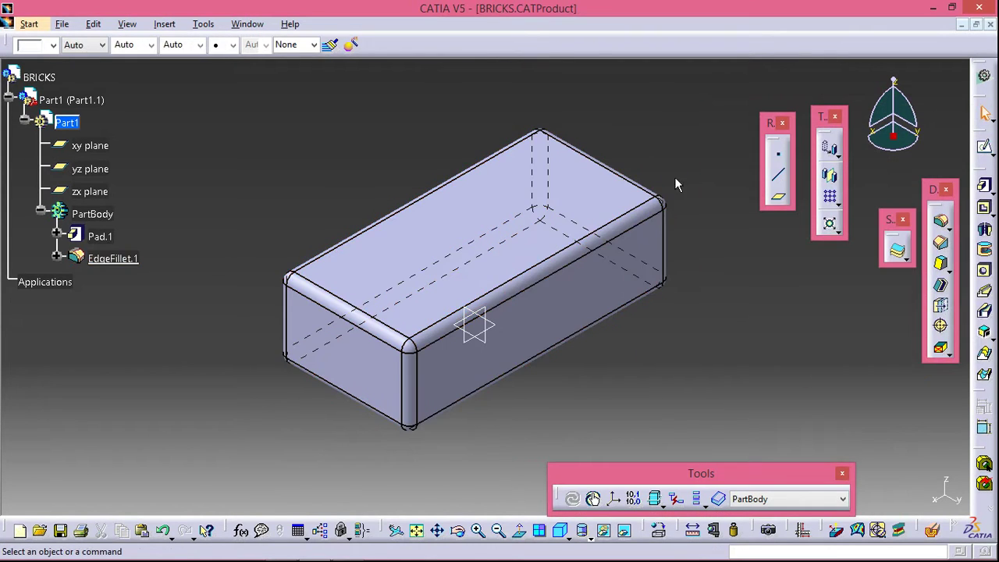
Sketch an 80 × 30 mm rectangle centred on the origin on the top face.
{"action": "left_click", "coordinate": [498, 228]}
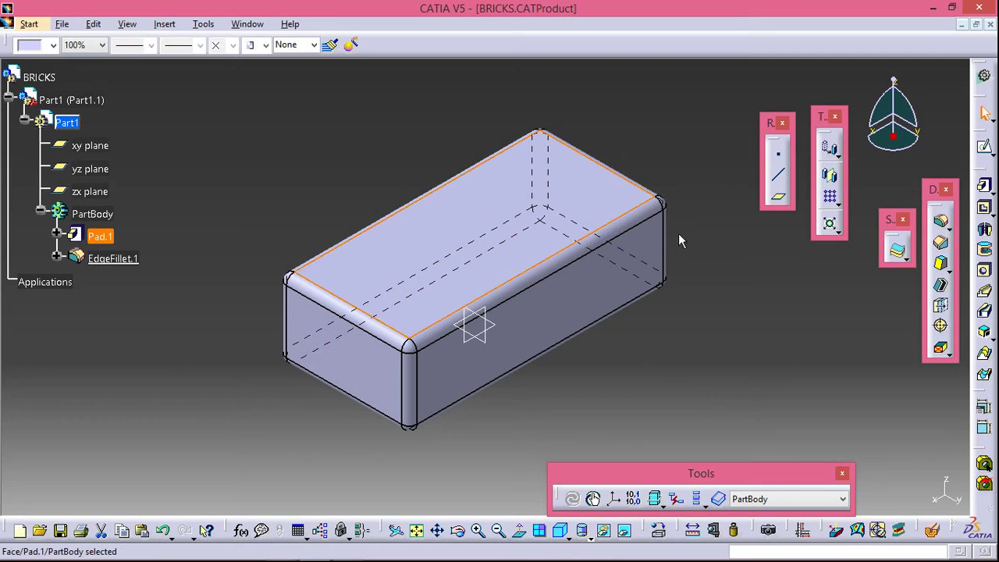
{"action": "left_click", "coordinate": [986, 148]}
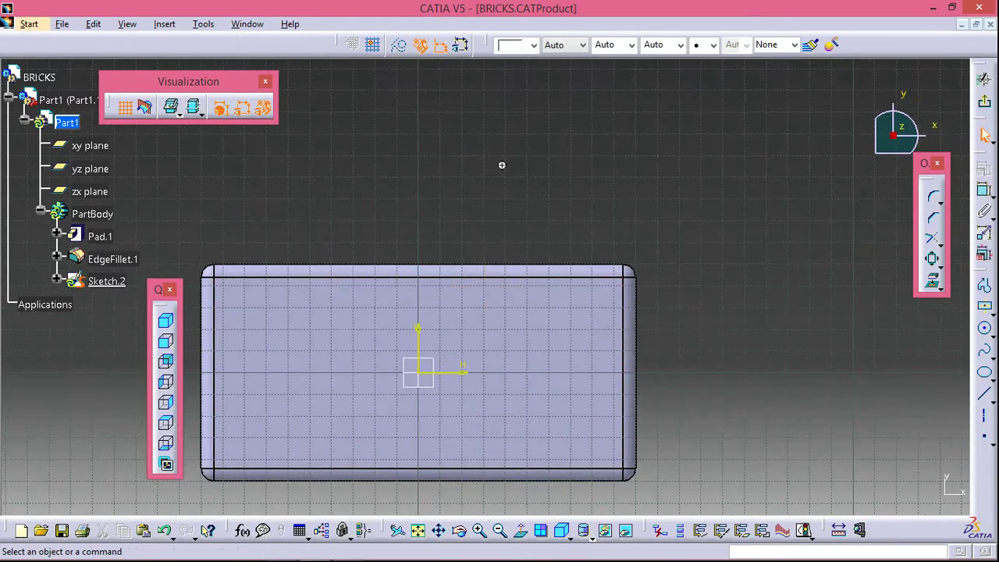
{"action": "left_click", "coordinate": [984, 306]}
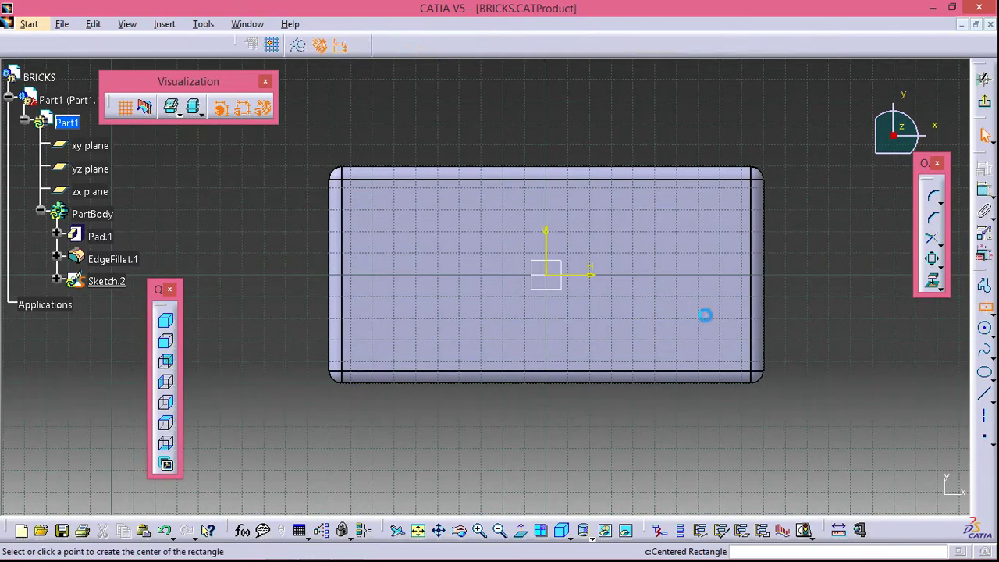
{"action": "left_click", "coordinate": [547, 276]}
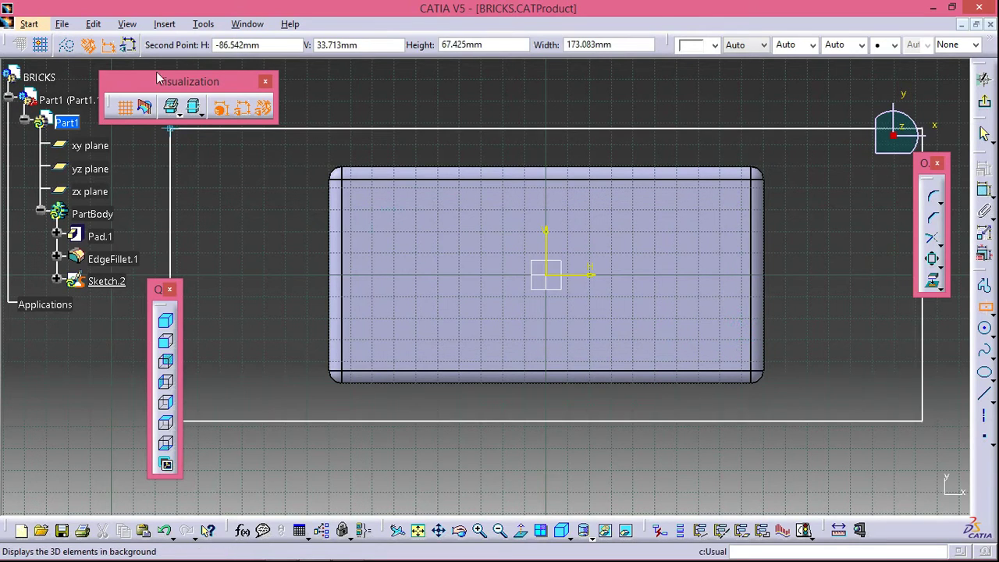
{"action": "left_click", "coordinate": [41, 45]}
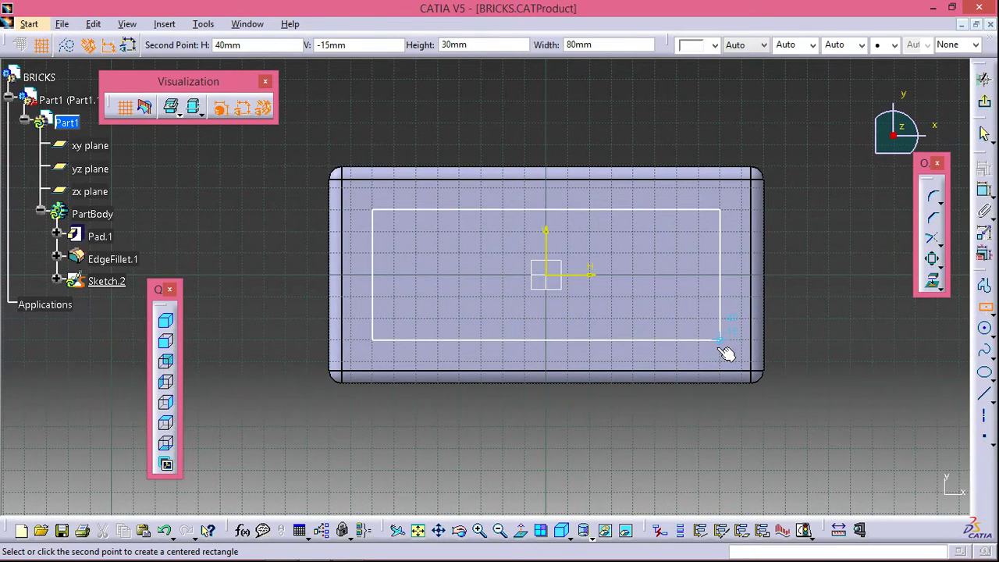
{"action": "left_click", "coordinate": [720, 340]}
{"action": "left_click", "coordinate": [984, 103]}
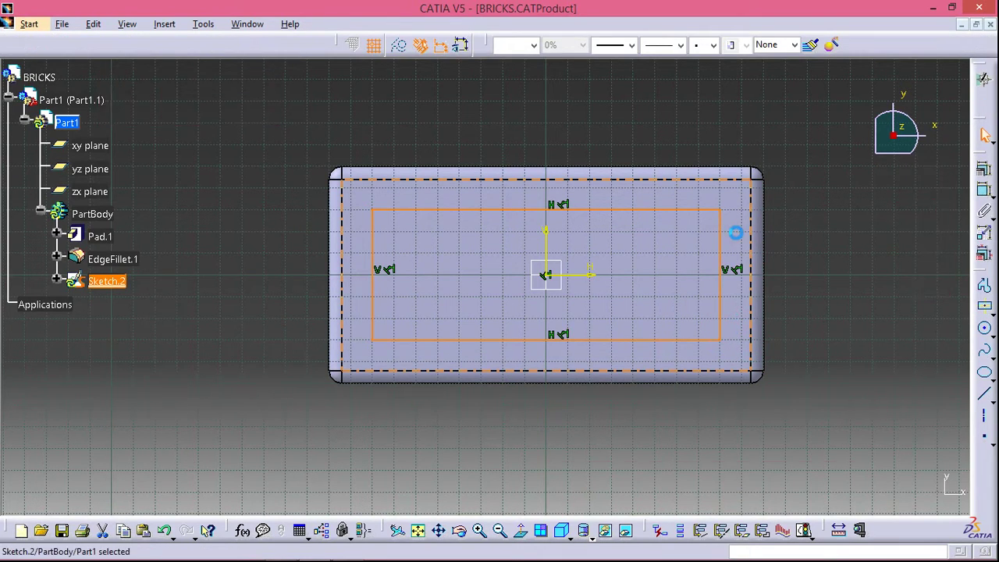
{"action": "left_click", "coordinate": [641, 182]}
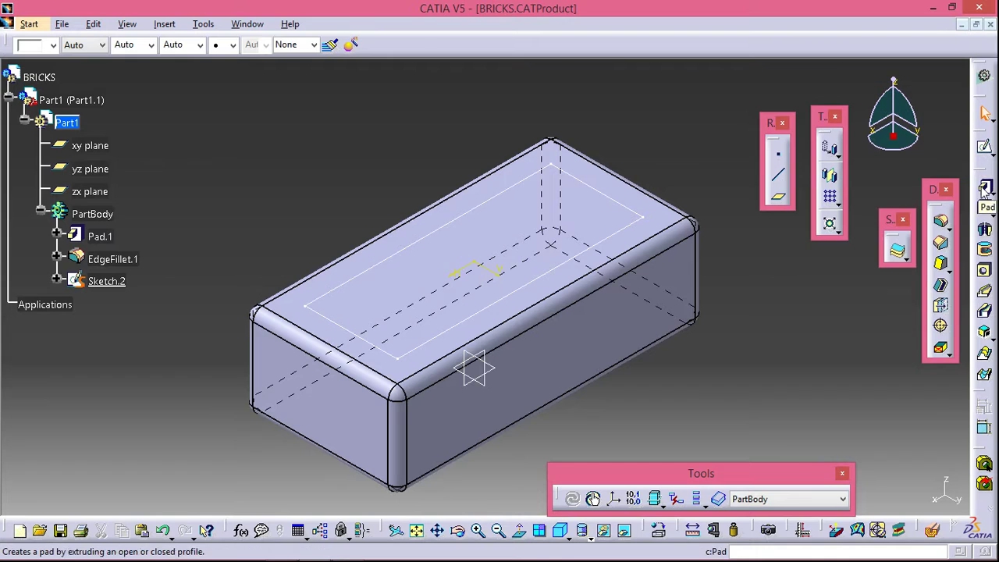
Pocket Sketch.2 3 mm deep into the top face and orbit to inspect the recess.
{"action": "left_click", "coordinate": [985, 208]}
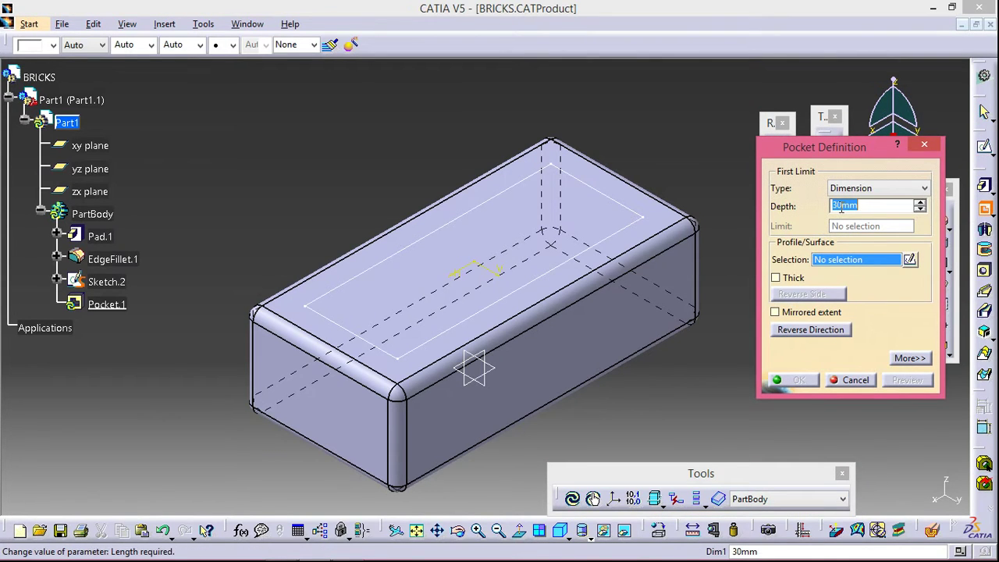
{"action": "left_click", "coordinate": [591, 262]}
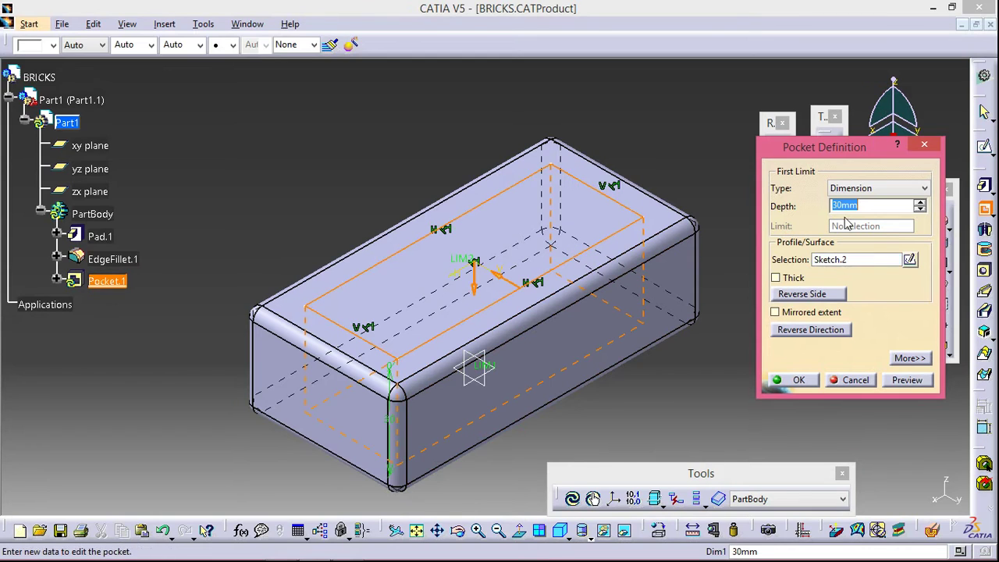
{"action": "type", "text": "3"}
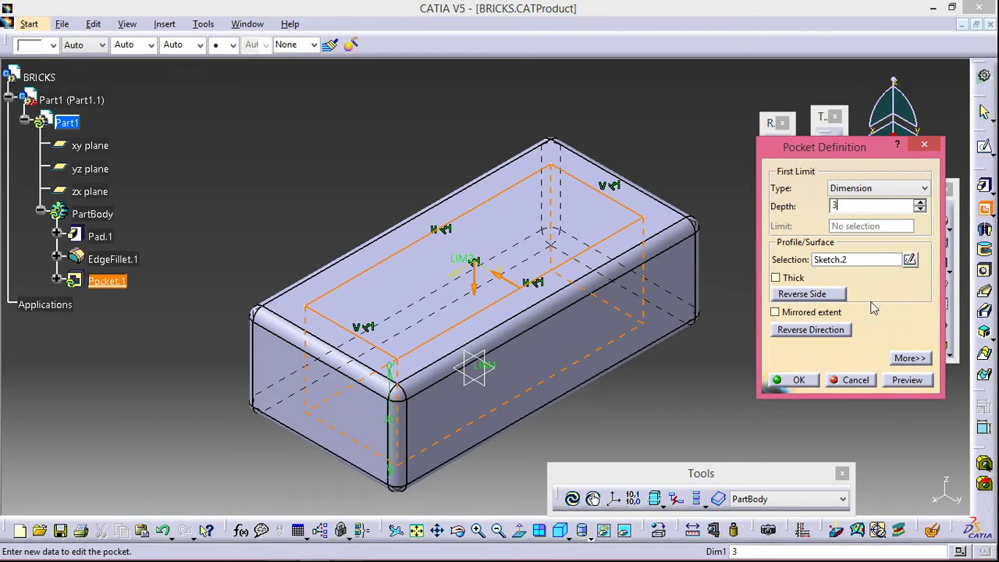
{"action": "left_click", "coordinate": [906, 380]}
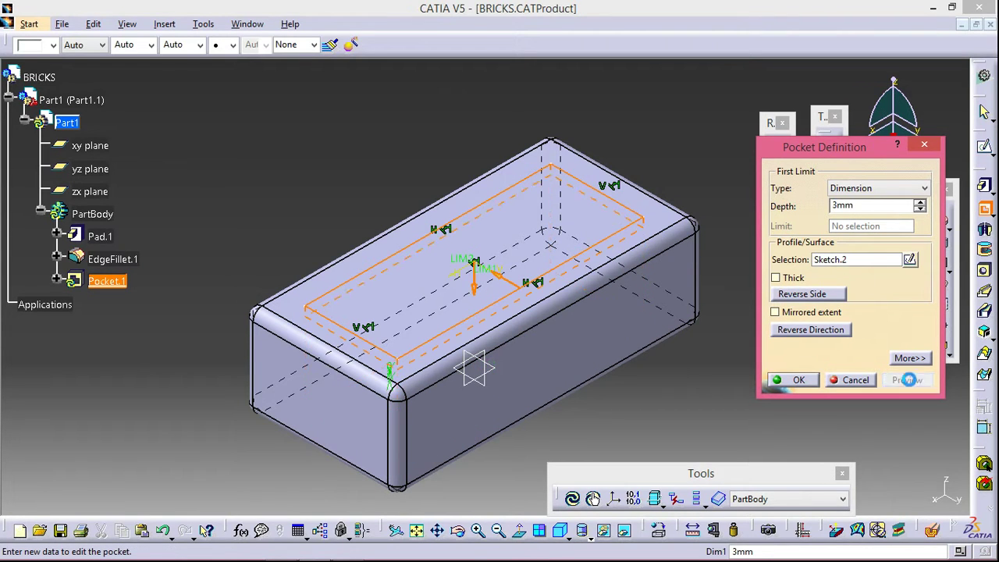
{"action": "left_click", "coordinate": [796, 381]}
{"action": "left_click", "coordinate": [685, 140]}
{"action": "middle_click_drag", "start_coordinate": [663, 195], "coordinate": [500, 295]}
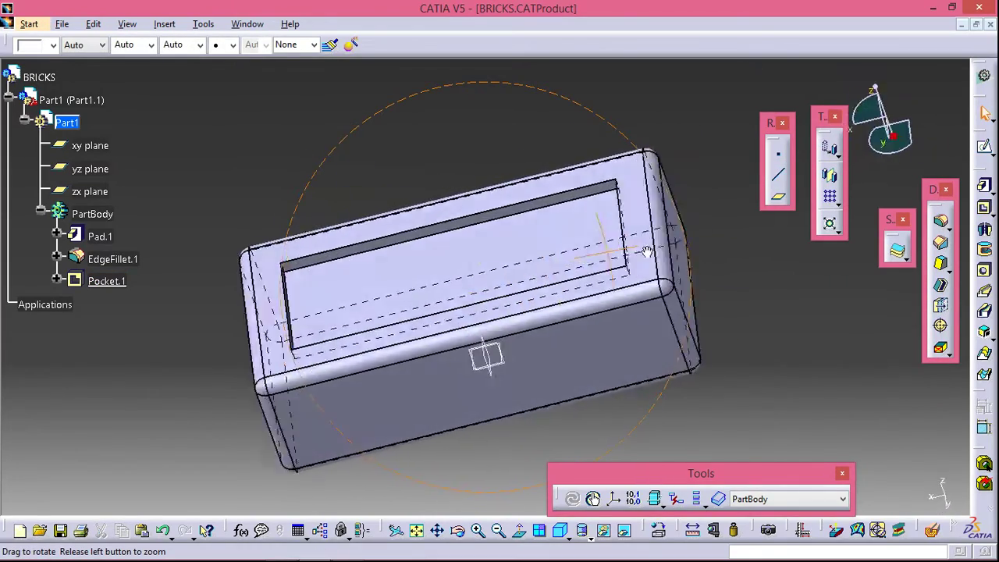
{"action": "middle_click_drag", "start_coordinate": [500, 295], "coordinate": [671, 250]}
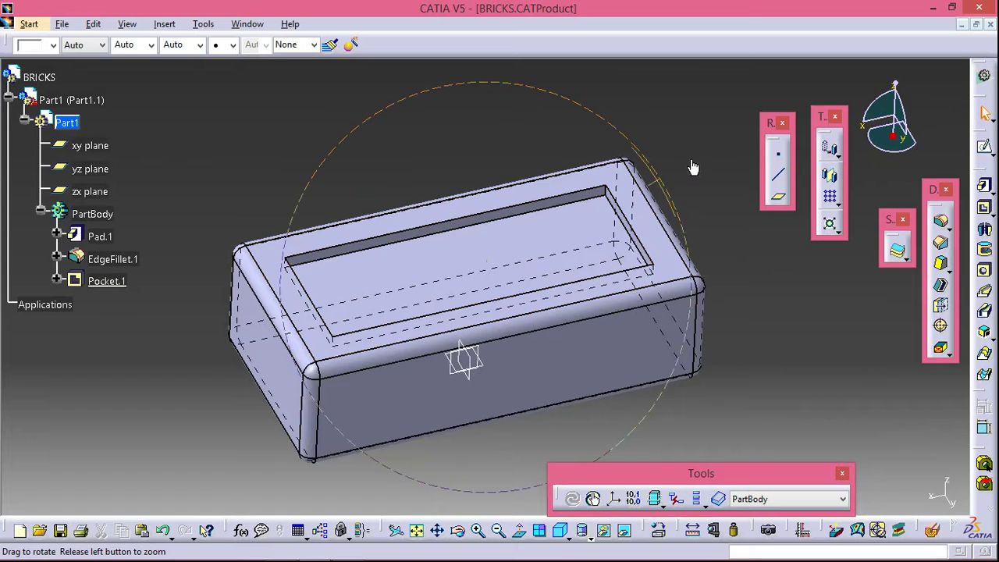
{"action": "mouse_move", "coordinate": [698, 163]}
{"action": "middle_mouse_down"}
{"action": "mouse_move", "coordinate": [587, 135]}
{"action": "mouse_move", "coordinate": [581, 157]}
{"action": "middle_mouse_up"}
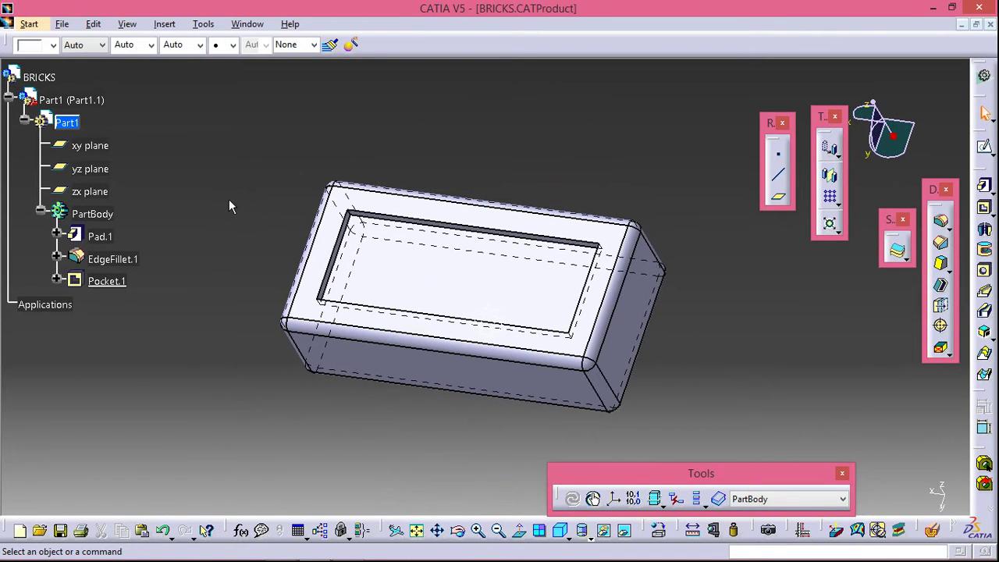
Create a new drawing on the default A3 sheet.
{"action": "left_click", "coordinate": [61, 24]}
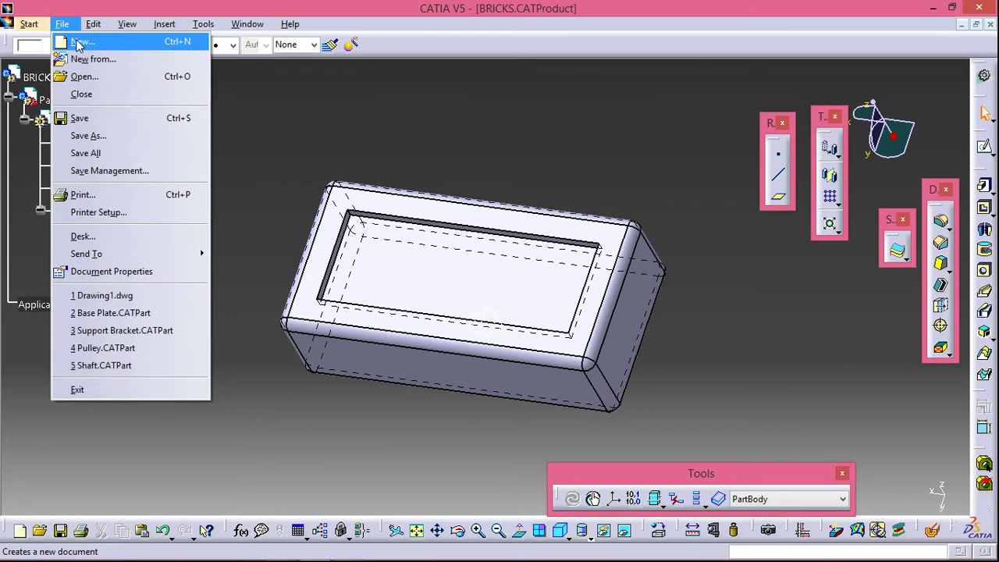
{"action": "left_click", "coordinate": [78, 36]}
{"action": "left_click", "coordinate": [788, 414]}
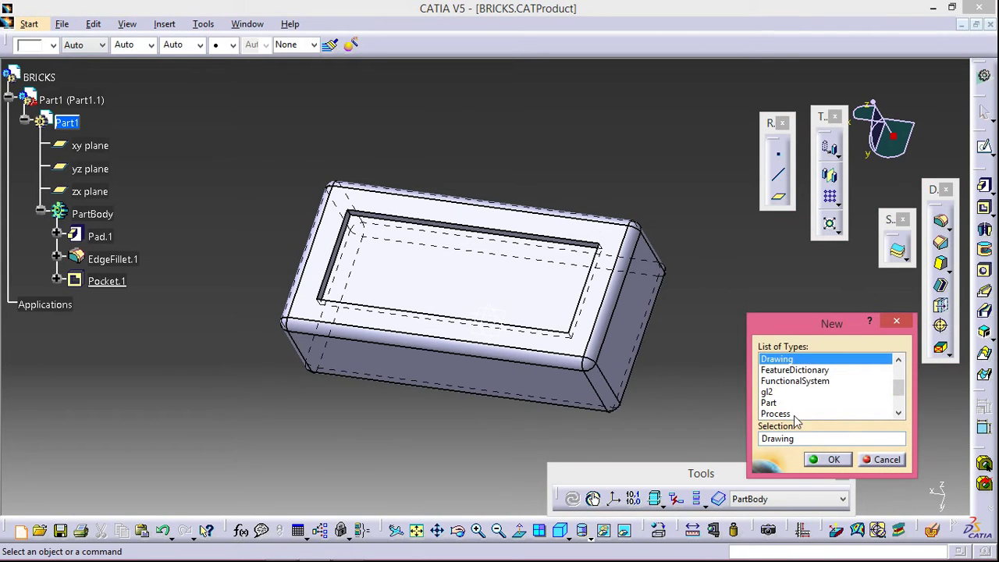
{"action": "left_click", "coordinate": [829, 459]}
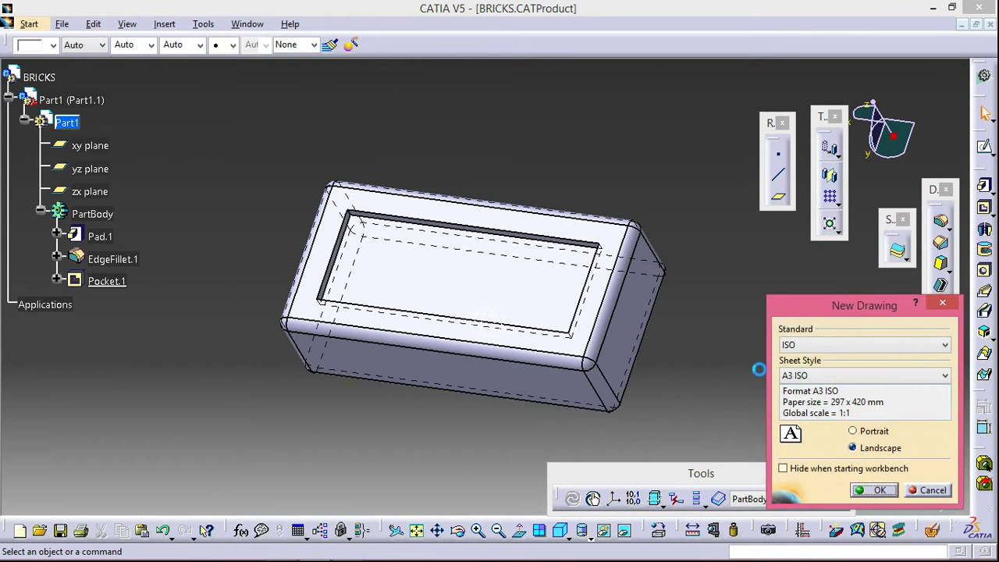
{"action": "key", "text": "Return"}
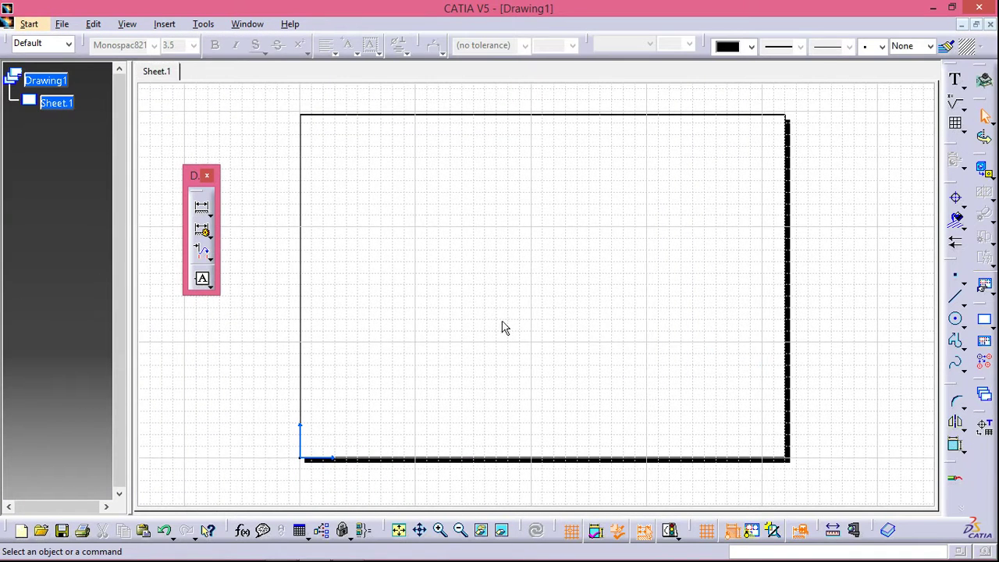
Place the text TMMS near the centre of the sheet.
{"action": "left_click", "coordinate": [164, 24]}
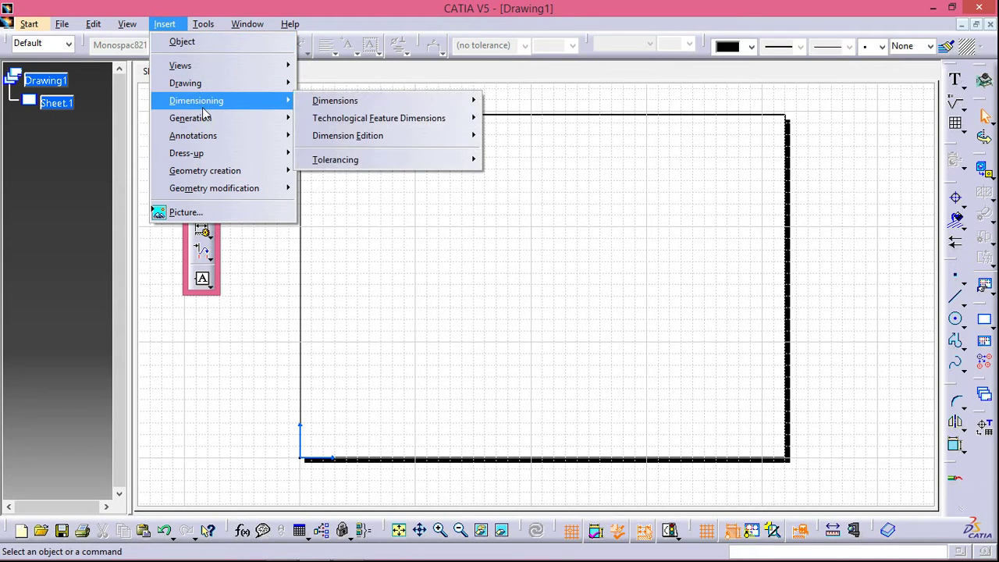
{"action": "mouse_move", "coordinate": [193, 136]}
{"action": "mouse_move", "coordinate": [321, 136]}
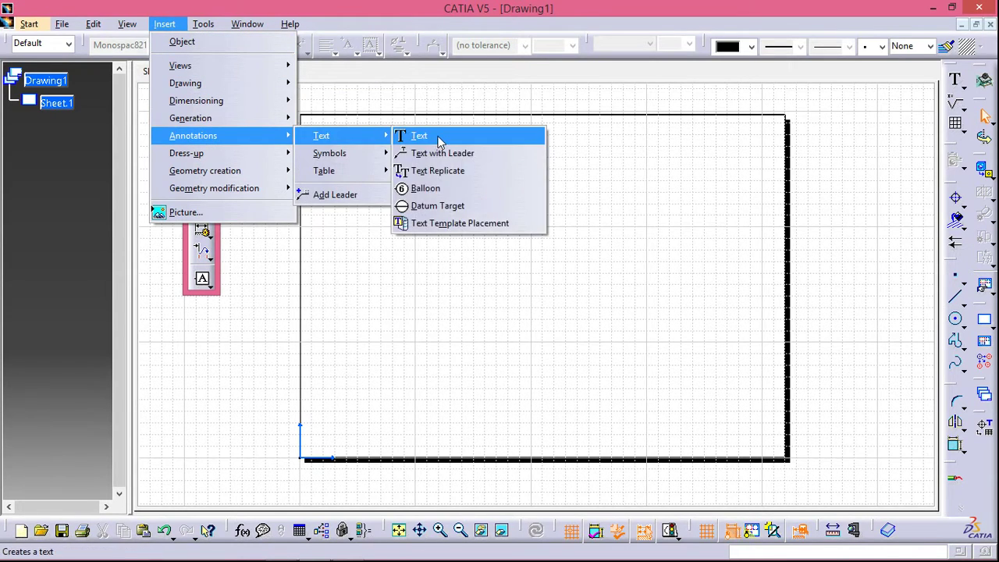
{"action": "left_click", "coordinate": [419, 136]}
{"action": "left_click", "coordinate": [490, 266]}
{"action": "type", "text": "TMMS"}
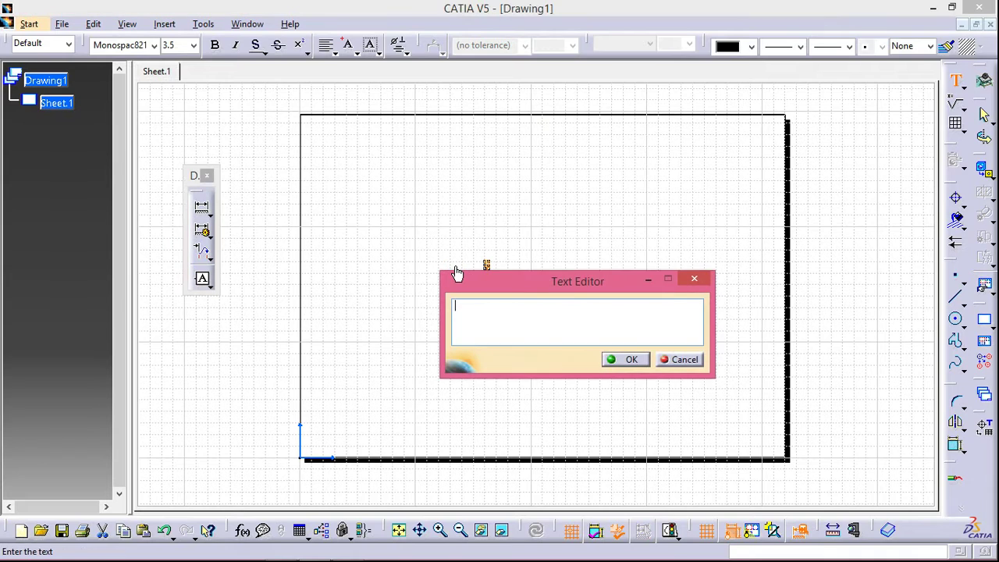
{"action": "left_click", "coordinate": [614, 358]}
Format the TMMS text as 20 mm bold Arial.
{"action": "left_click", "coordinate": [194, 45]}
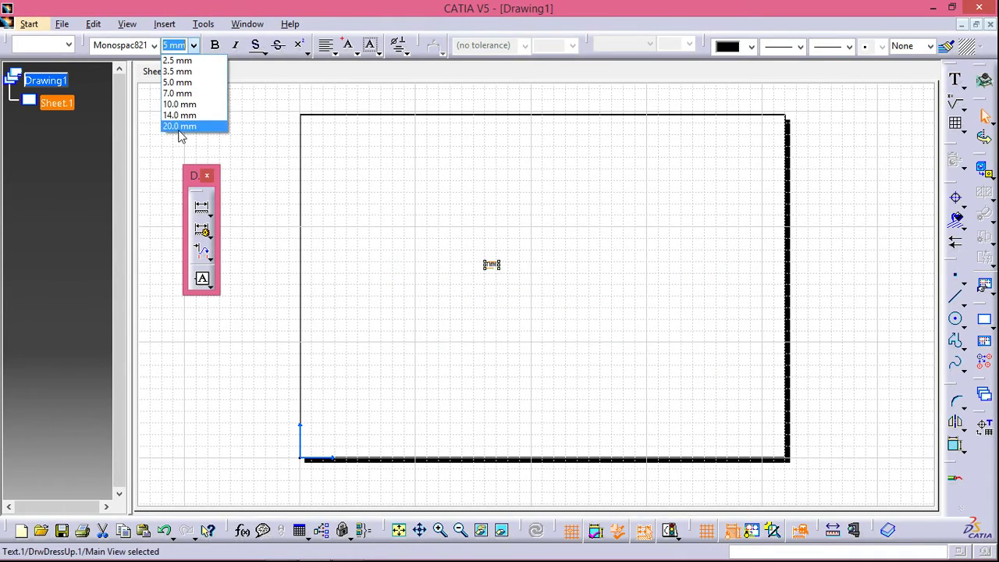
{"action": "left_click", "coordinate": [180, 126]}
{"action": "left_click", "coordinate": [216, 45]}
{"action": "left_click", "coordinate": [155, 45]}
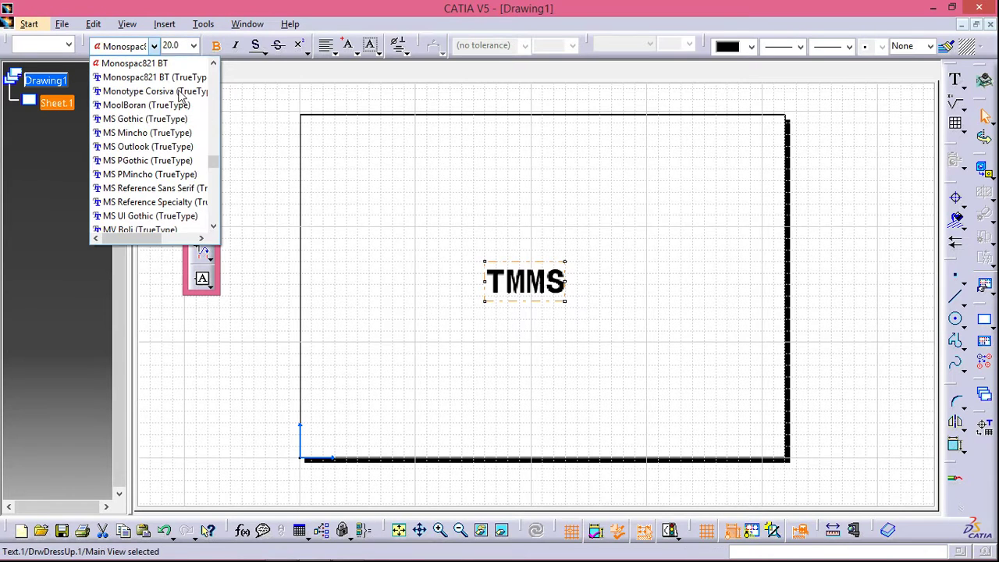
{"action": "left_click_drag", "start_coordinate": [212, 160], "coordinate": [226, 73]}
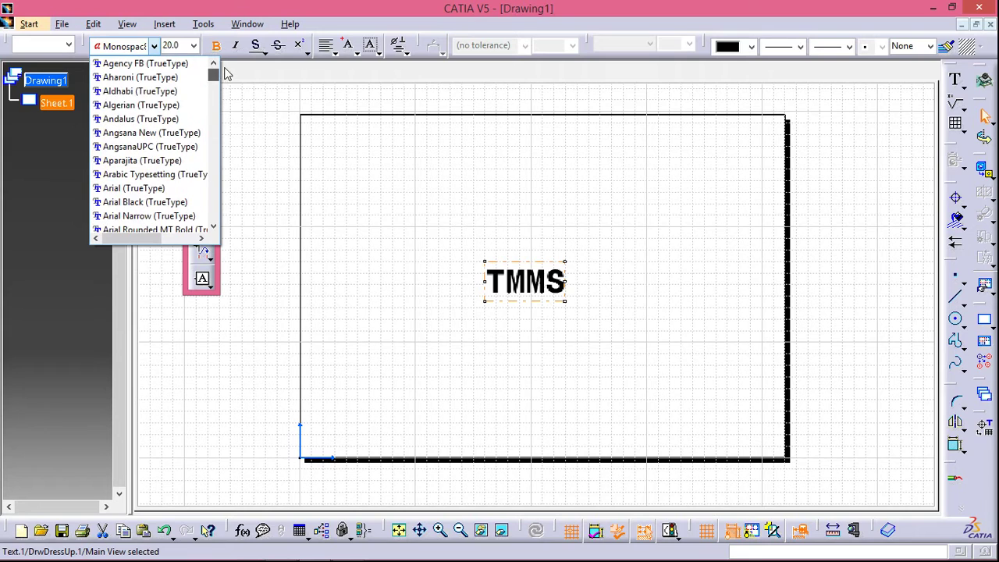
{"action": "left_click", "coordinate": [134, 188]}
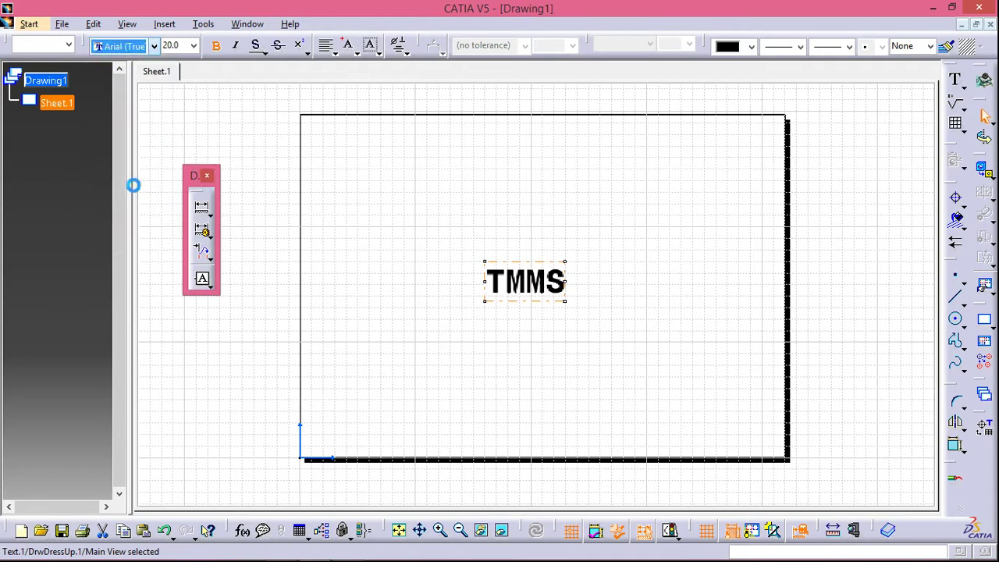
{"action": "left_click", "coordinate": [29, 24]}
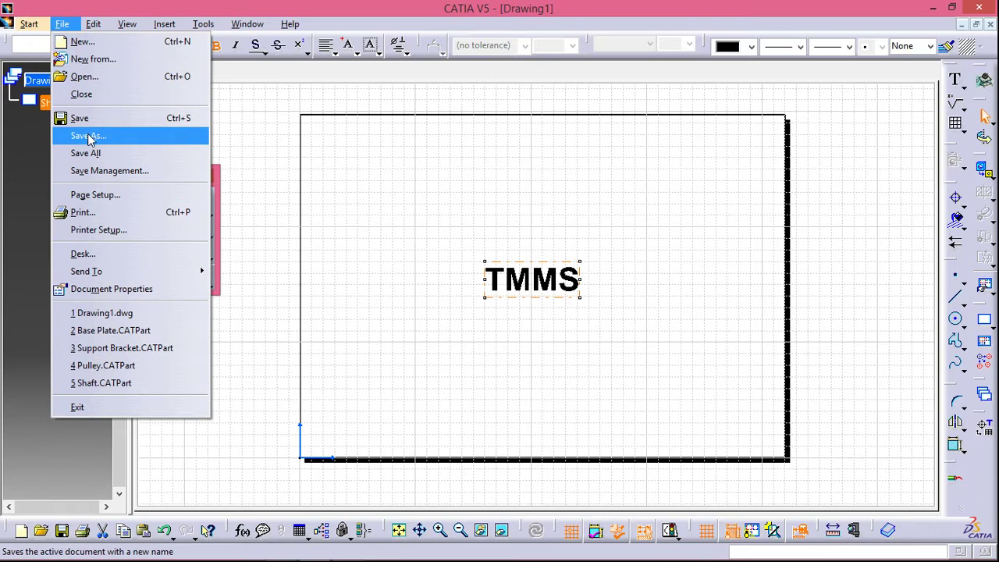
Save the drawing as Drawing1.dwg and close it.
{"action": "left_click", "coordinate": [88, 135]}
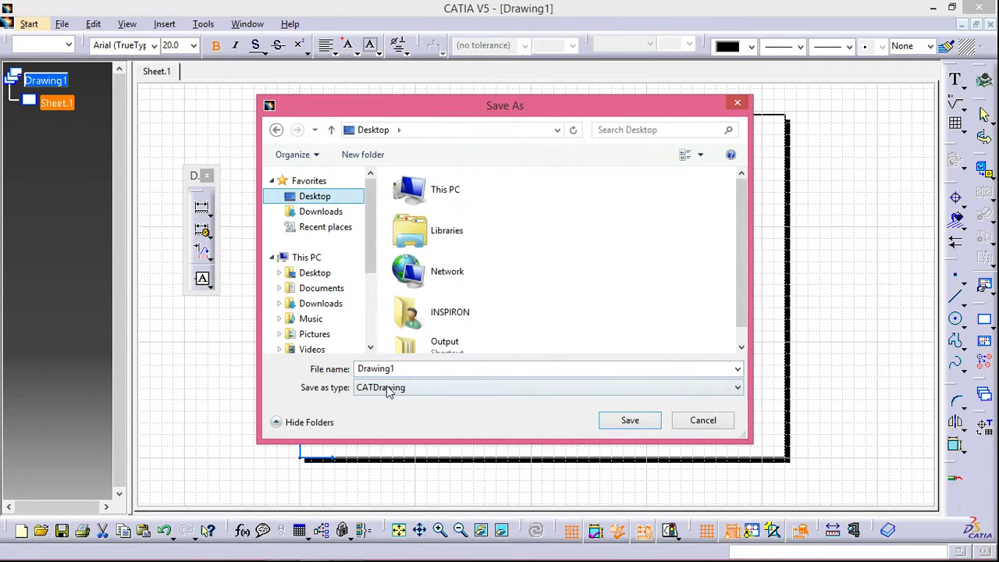
{"action": "left_click", "coordinate": [387, 388]}
{"action": "left_click", "coordinate": [382, 431]}
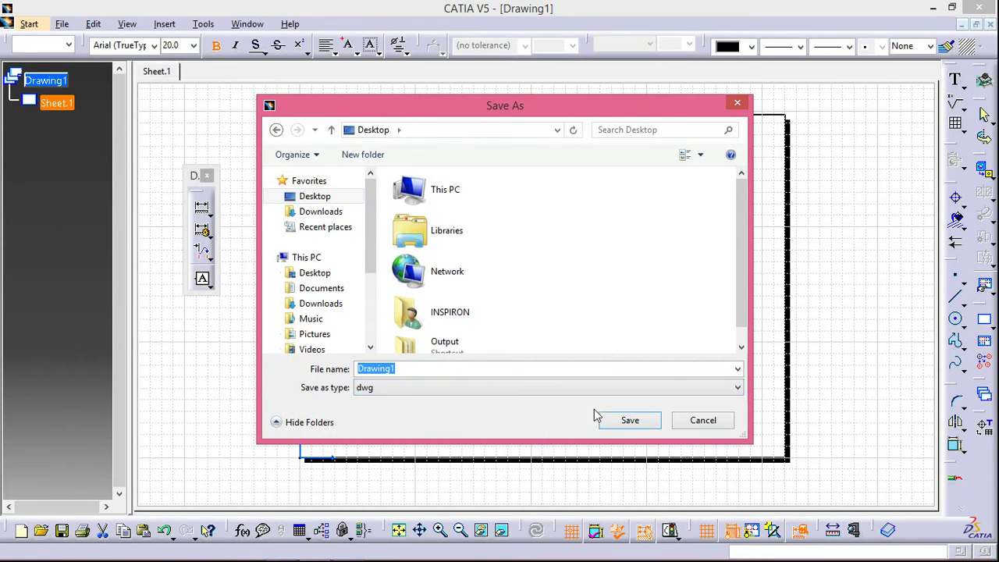
{"action": "left_click", "coordinate": [990, 24]}
{"action": "left_click", "coordinate": [512, 319]}
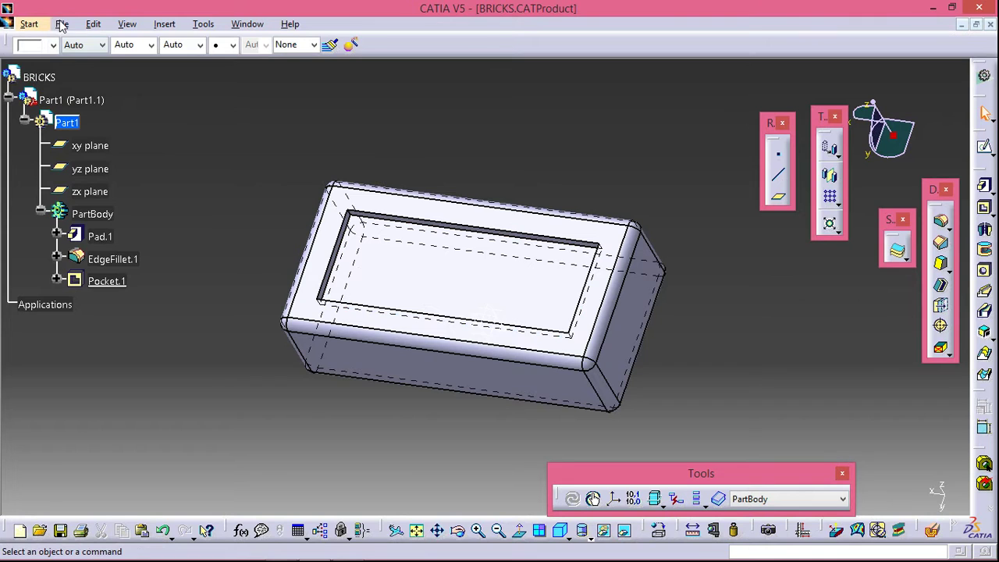
Reopen Drawing1.dwg and copy all of the TMMS lettering.
{"action": "left_click", "coordinate": [62, 26]}
{"action": "left_click", "coordinate": [84, 74]}
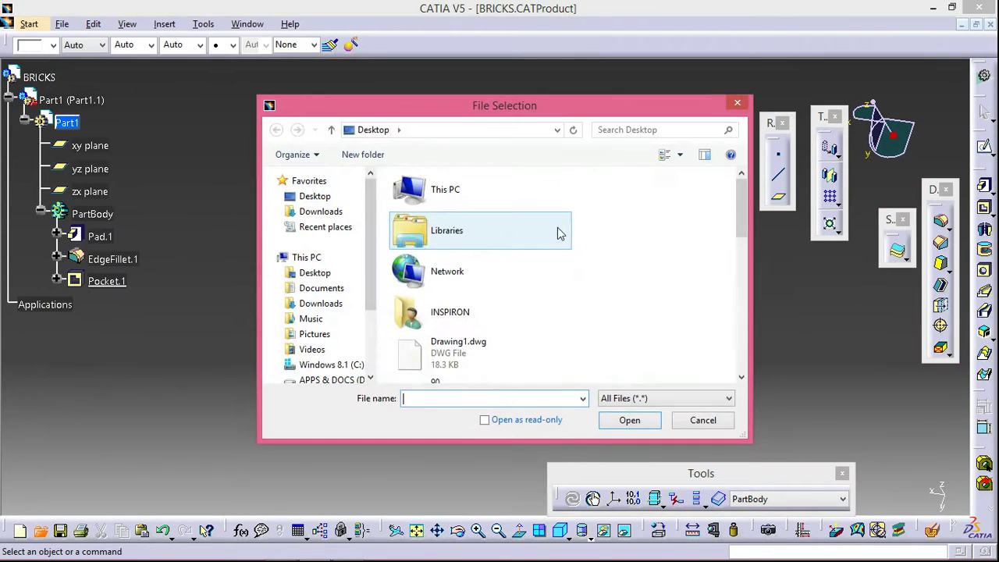
{"action": "left_click", "coordinate": [492, 367]}
{"action": "left_click", "coordinate": [629, 423]}
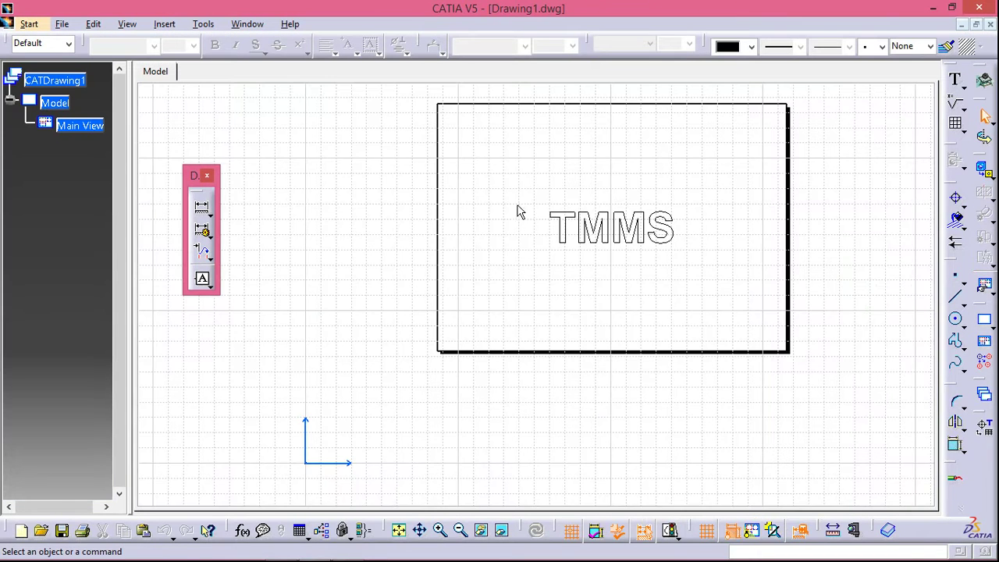
{"action": "left_click_drag", "start_coordinate": [511, 185], "coordinate": [742, 291]}
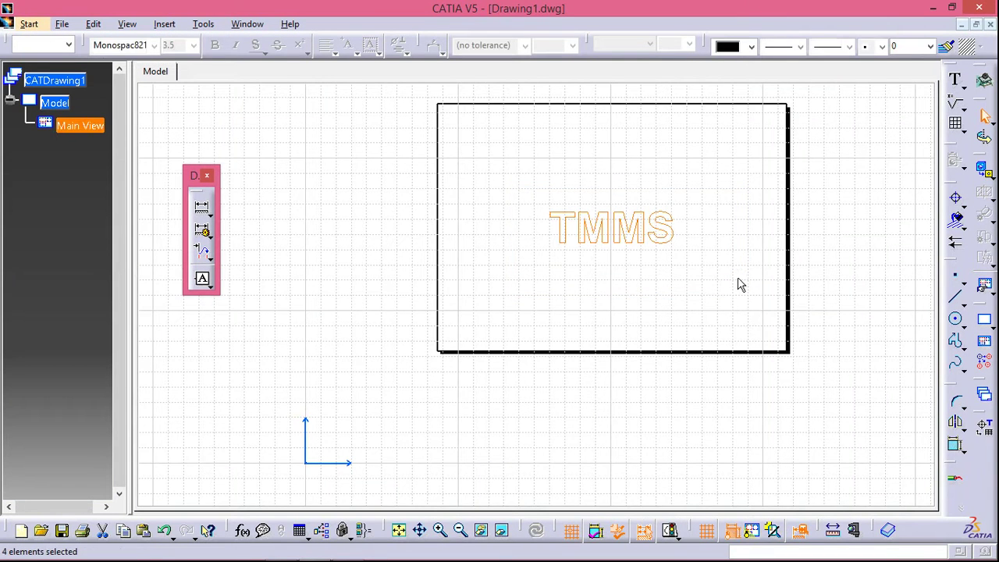
{"action": "right_click", "coordinate": [666, 250]}
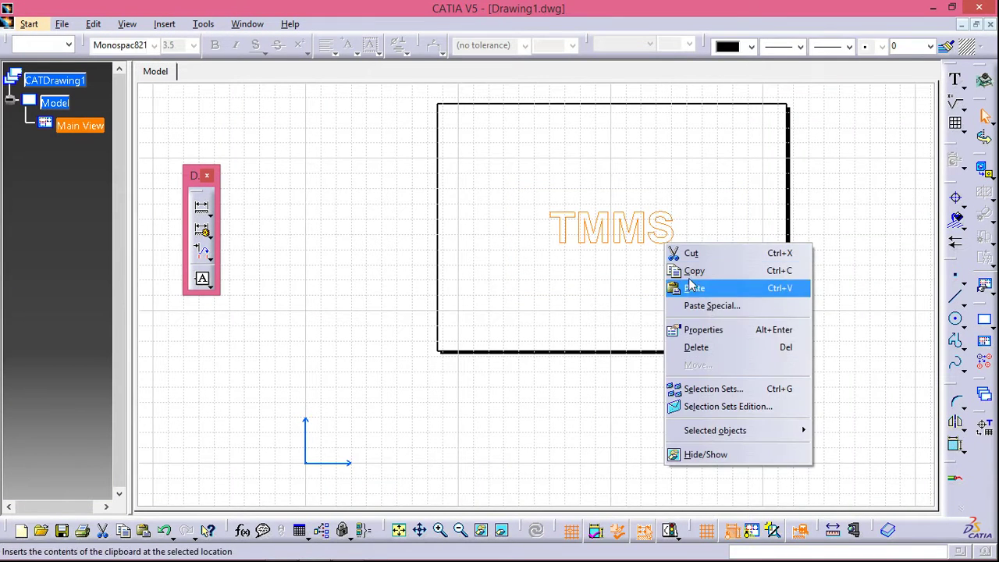
{"action": "left_click", "coordinate": [700, 273]}
Return to the maximized BRICKS product and start a sketch on the pocket face.
{"action": "left_click", "coordinate": [961, 25]}
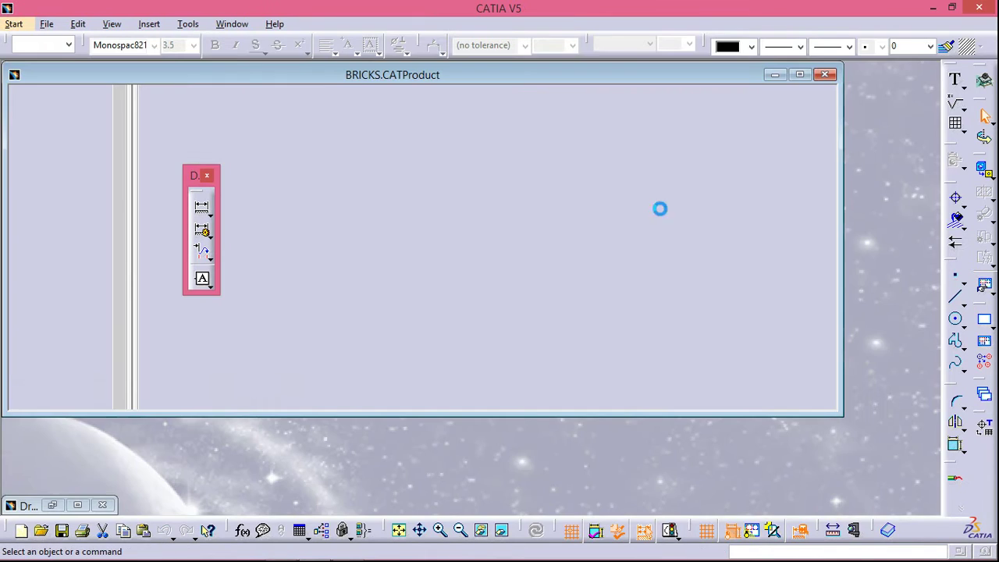
{"action": "left_click", "coordinate": [800, 73]}
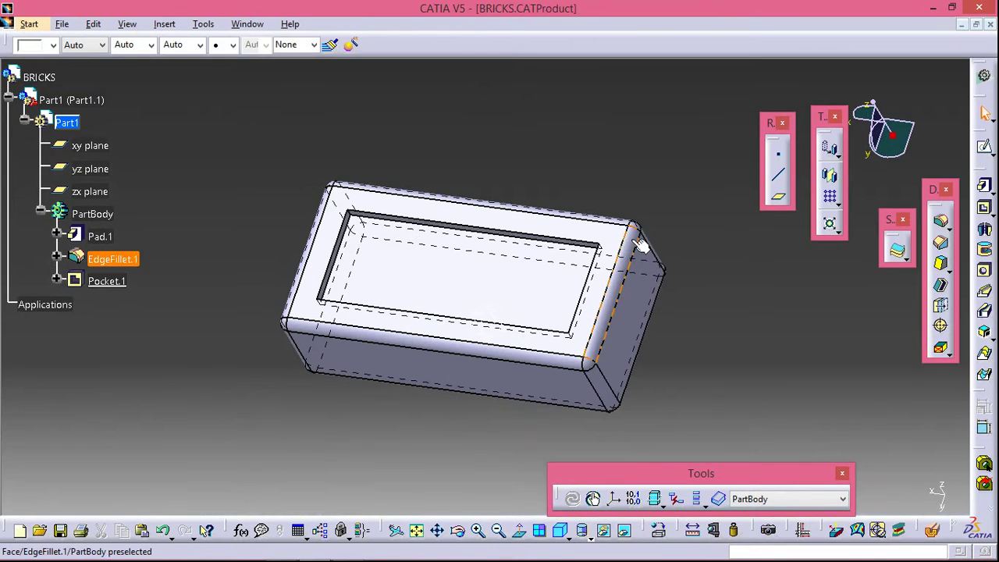
{"action": "left_click", "coordinate": [513, 290]}
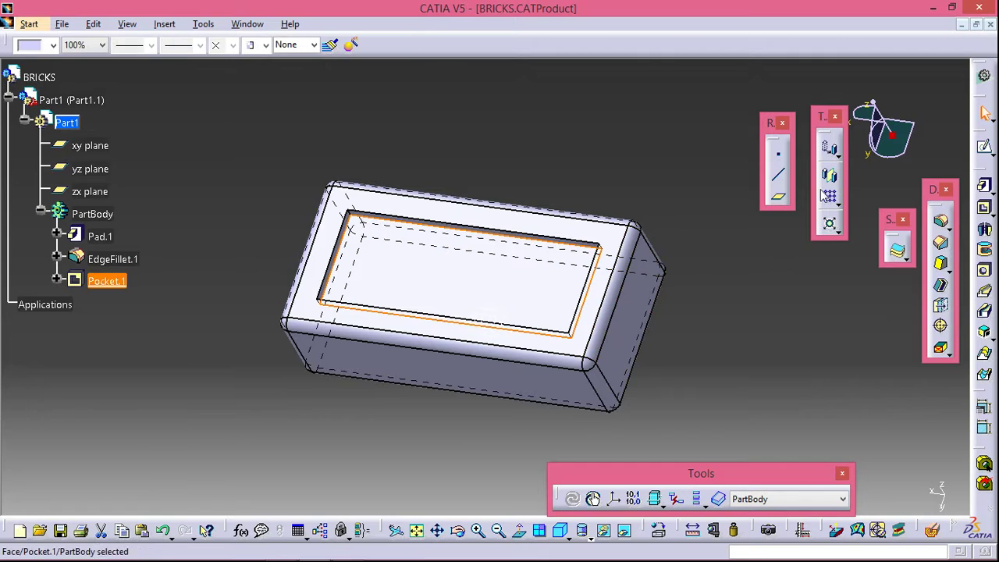
{"action": "left_click", "coordinate": [985, 185]}
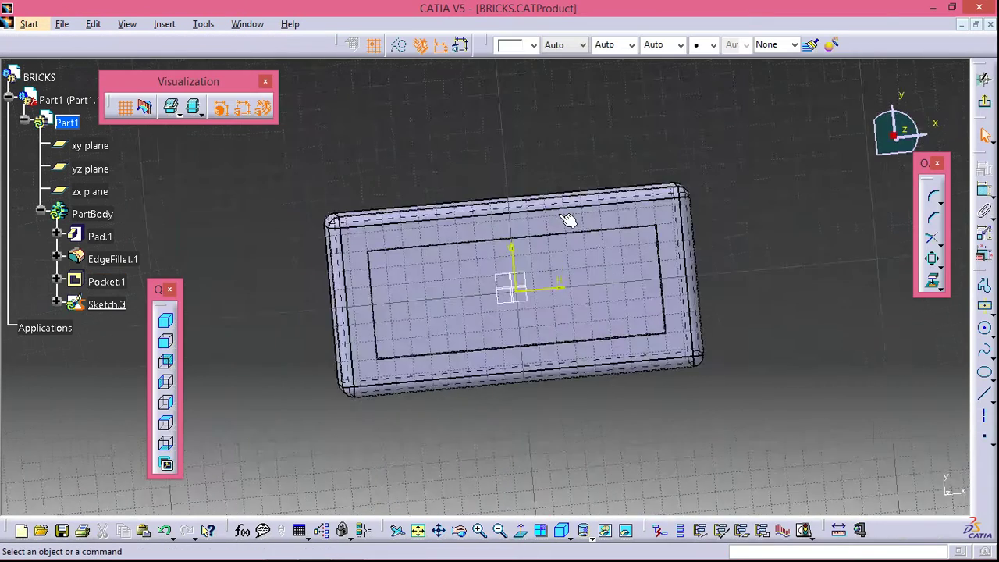
Paste the TMMS lettering into the sketch and move it above the rectangle.
{"action": "right_click", "coordinate": [472, 270]}
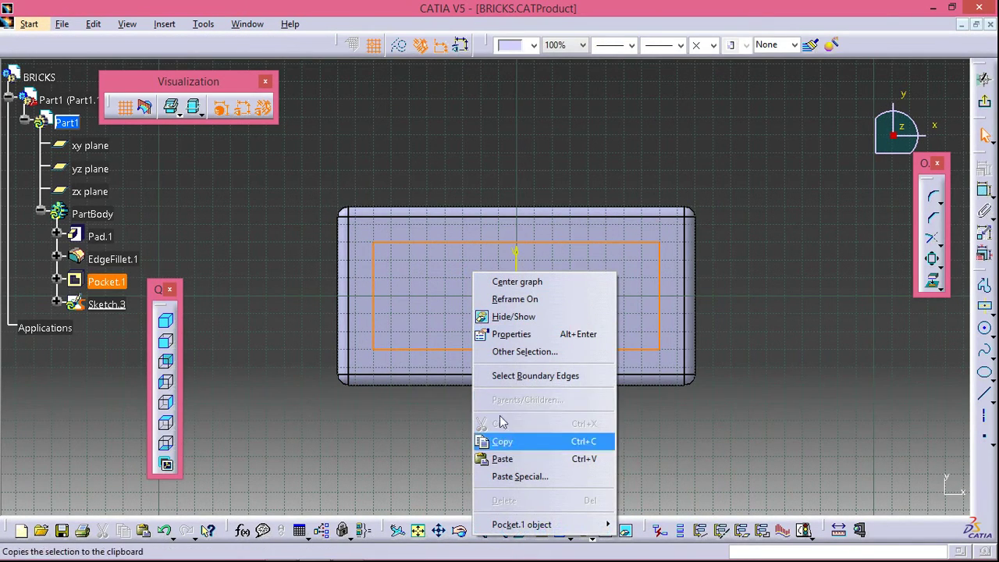
{"action": "left_click", "coordinate": [500, 457]}
{"action": "mouse_move", "coordinate": [453, 138]}
{"action": "middle_mouse_down"}
{"action": "mouse_move", "coordinate": [456, 316]}
{"action": "mouse_move", "coordinate": [529, 287]}
{"action": "middle_mouse_up"}
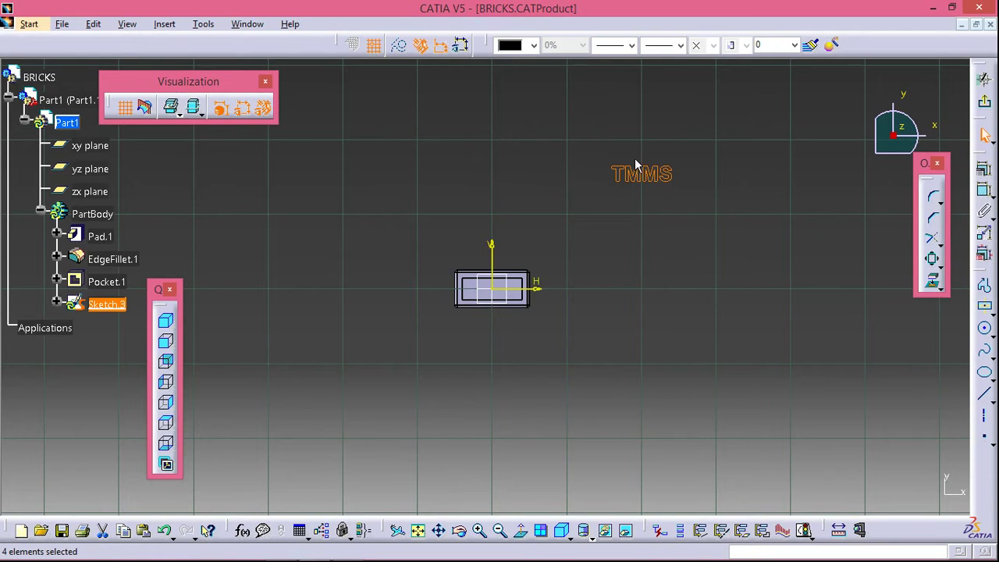
{"action": "left_click_drag", "start_coordinate": [674, 183], "coordinate": [499, 316]}
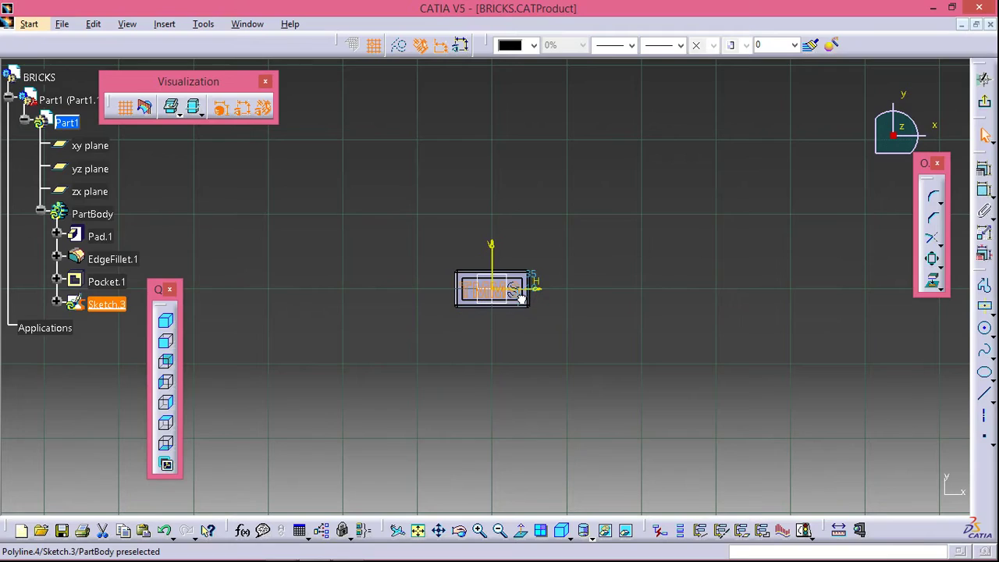
{"action": "left_click_drag", "start_coordinate": [521, 297], "coordinate": [518, 205]}
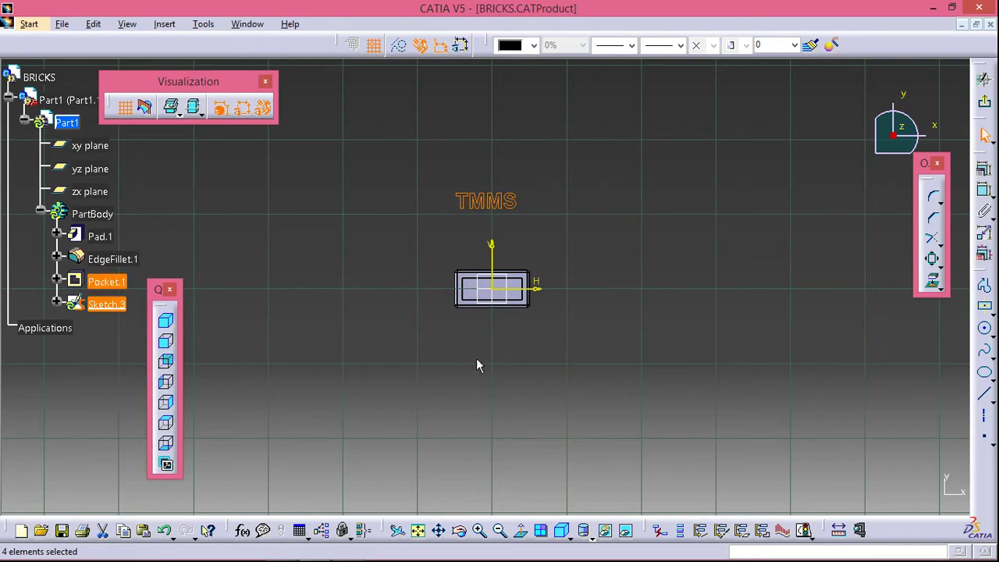
{"action": "middle_click_drag", "start_coordinate": [471, 425], "coordinate": [609, 304]}
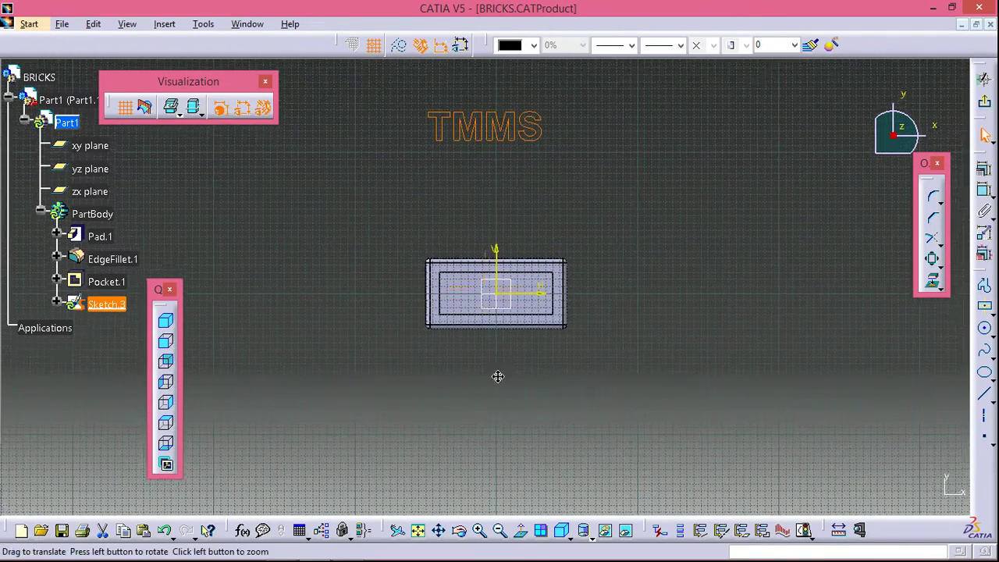
Scale the TMMS lettering by a factor of 0.8 about a centre point on the text.
{"action": "left_click", "coordinate": [165, 24]}
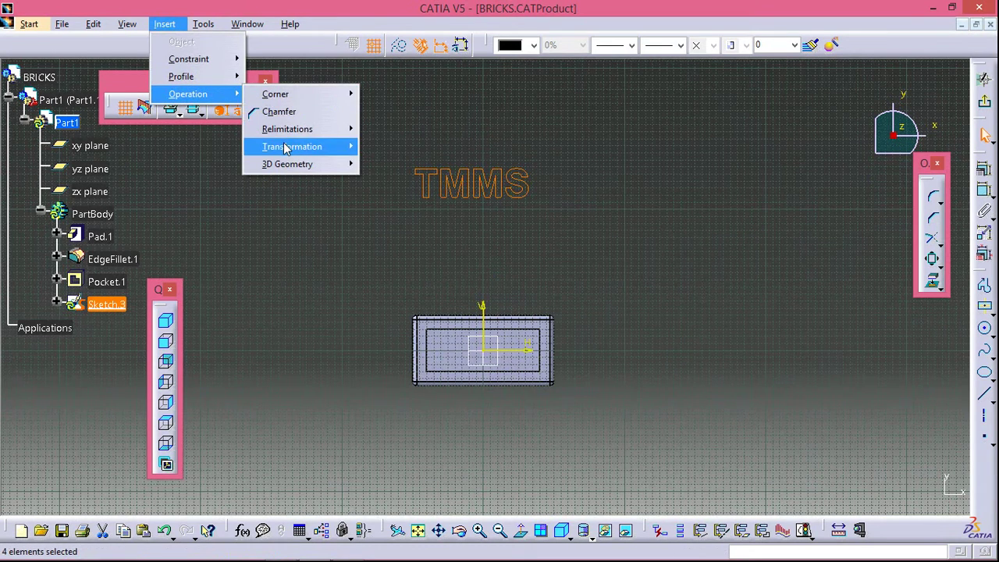
{"action": "mouse_move", "coordinate": [292, 147]}
{"action": "left_click", "coordinate": [385, 218]}
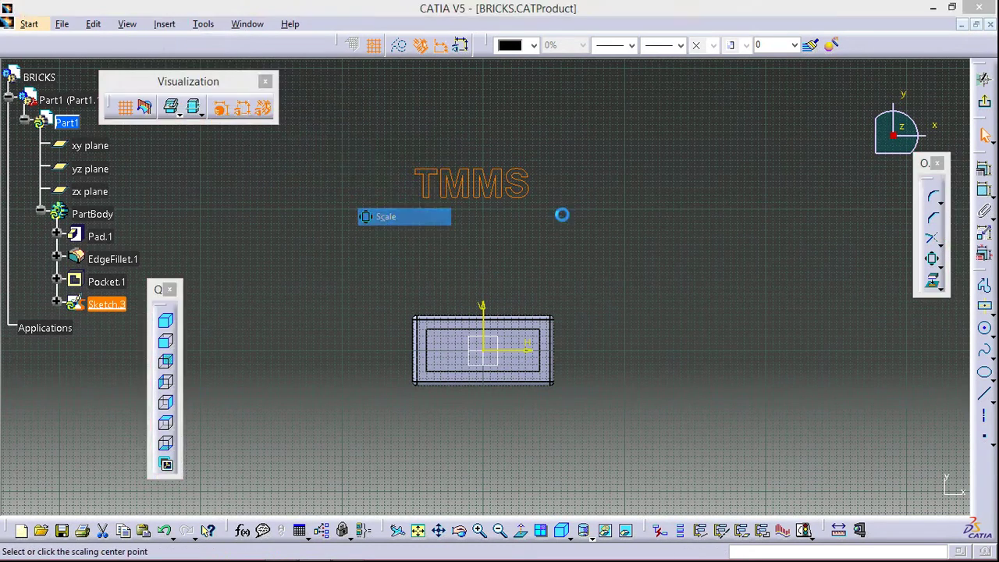
{"action": "left_click", "coordinate": [477, 187]}
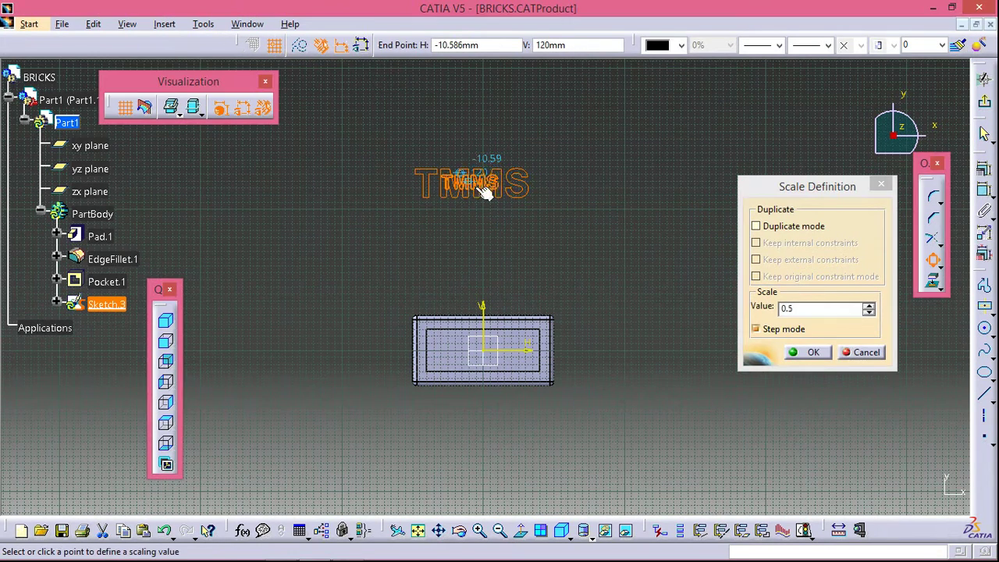
{"action": "left_click_drag", "start_coordinate": [796, 308], "coordinate": [775, 313]}
{"action": "type", "text": ".8"}
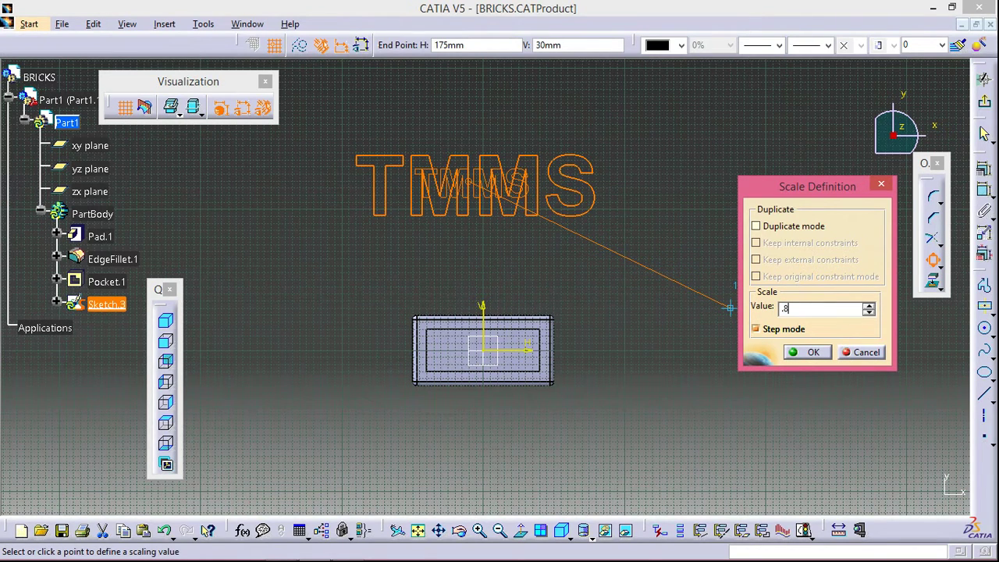
{"action": "left_click", "coordinate": [809, 353]}
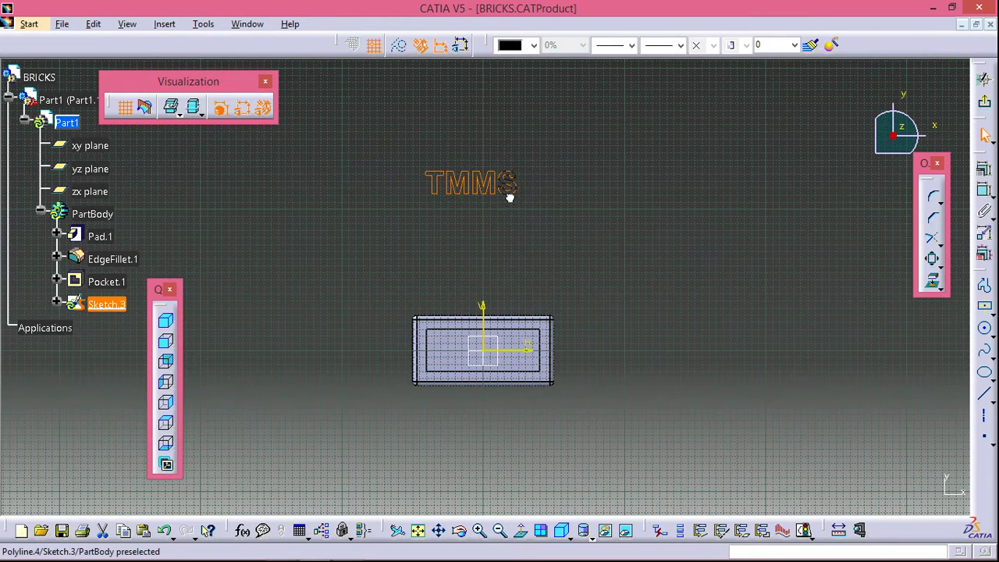
Move the TMMS lettering down into the brick's recessed panel and exit the Sketcher.
{"action": "left_click_drag", "start_coordinate": [512, 202], "coordinate": [519, 360]}
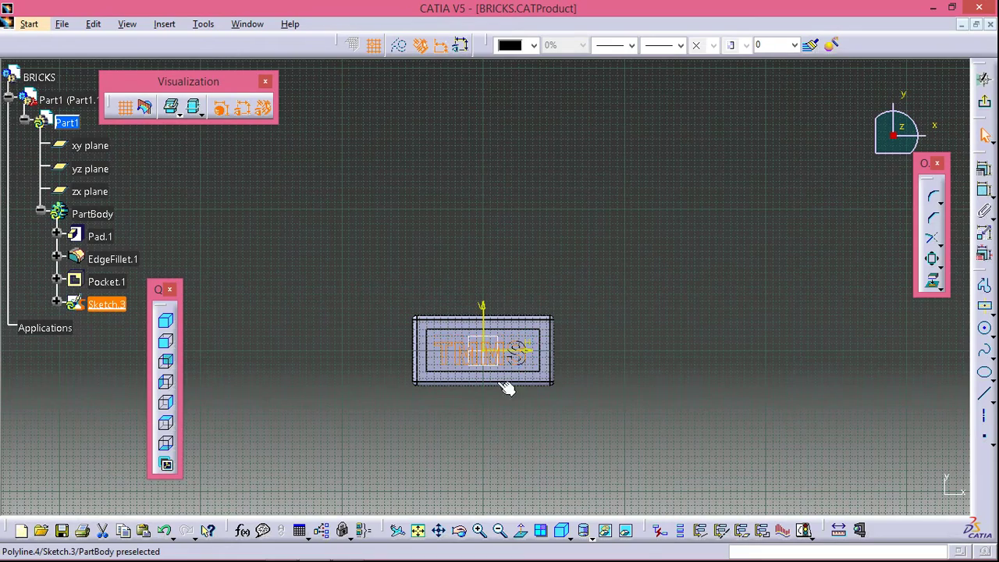
{"action": "middle_click_drag", "start_coordinate": [507, 389], "coordinate": [555, 125]}
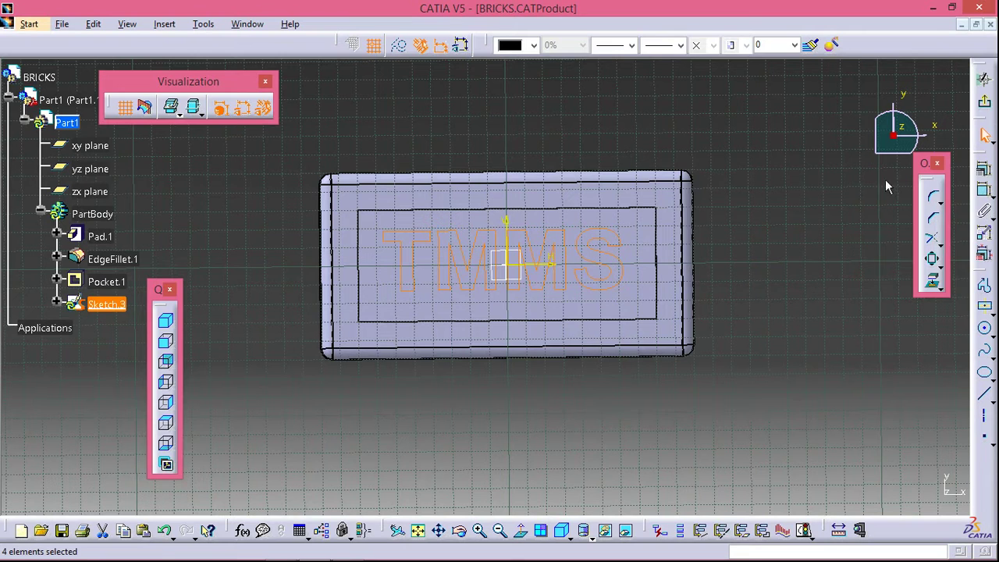
{"action": "left_click", "coordinate": [984, 79]}
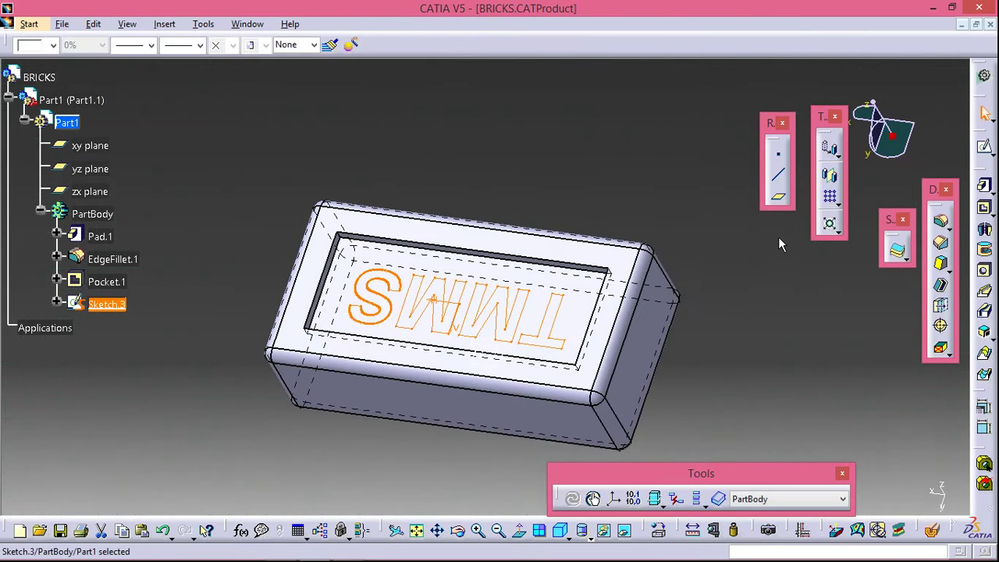
Pad the TMMS lettering sketch 3 mm out of the brick as Pad.2.
{"action": "left_click", "coordinate": [984, 186]}
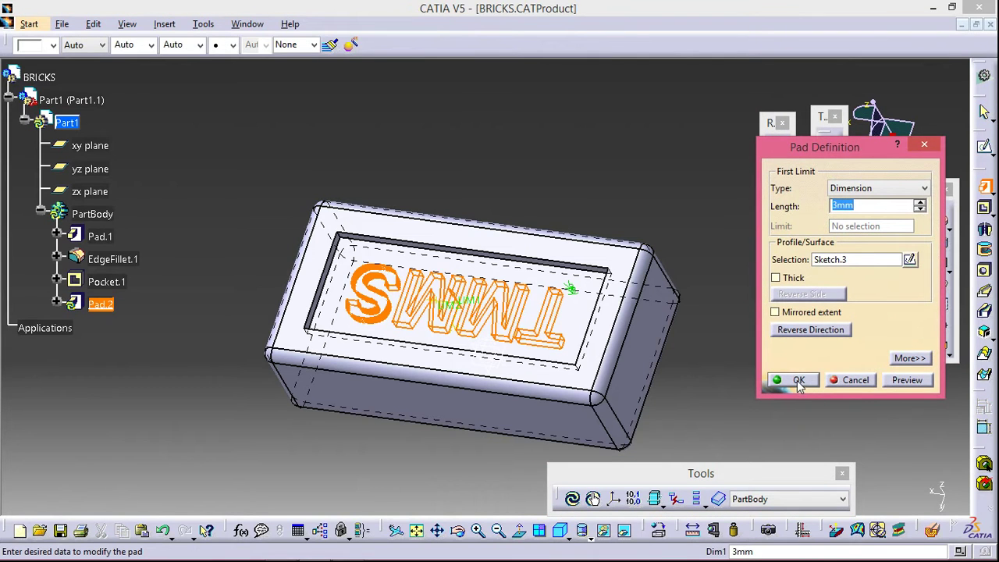
{"action": "left_click", "coordinate": [798, 381]}
{"action": "mouse_move", "coordinate": [294, 474]}
{"action": "middle_mouse_down"}
{"action": "mouse_move", "coordinate": [269, 438]}
{"action": "mouse_move", "coordinate": [551, 352]}
{"action": "mouse_move", "coordinate": [680, 252]}
{"action": "mouse_move", "coordinate": [607, 188]}
{"action": "mouse_move", "coordinate": [500, 262]}
{"action": "mouse_move", "coordinate": [357, 401]}
{"action": "mouse_move", "coordinate": [515, 484]}
{"action": "middle_mouse_up"}
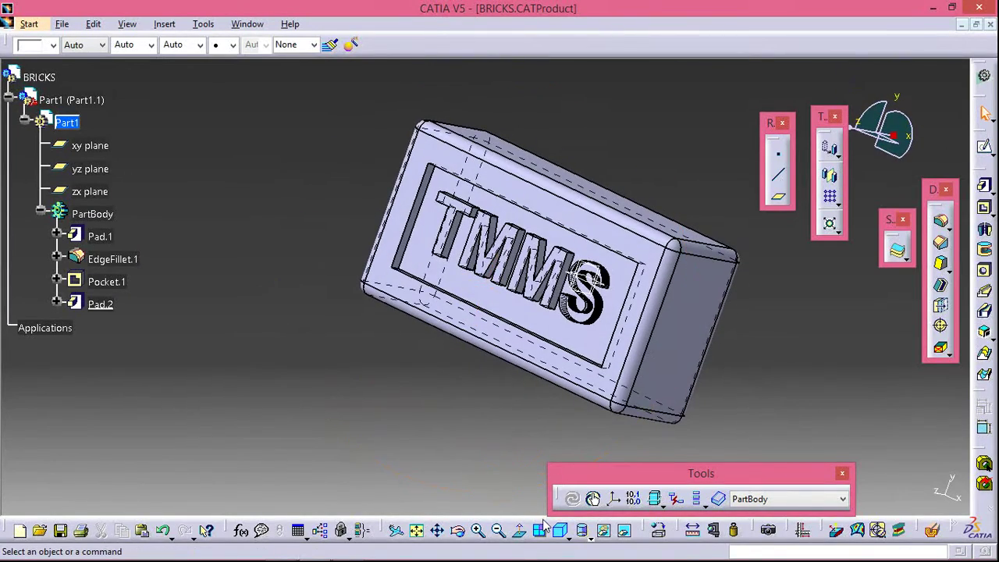
Display the brick in Shading with Material mode.
{"action": "left_click", "coordinate": [585, 532]}
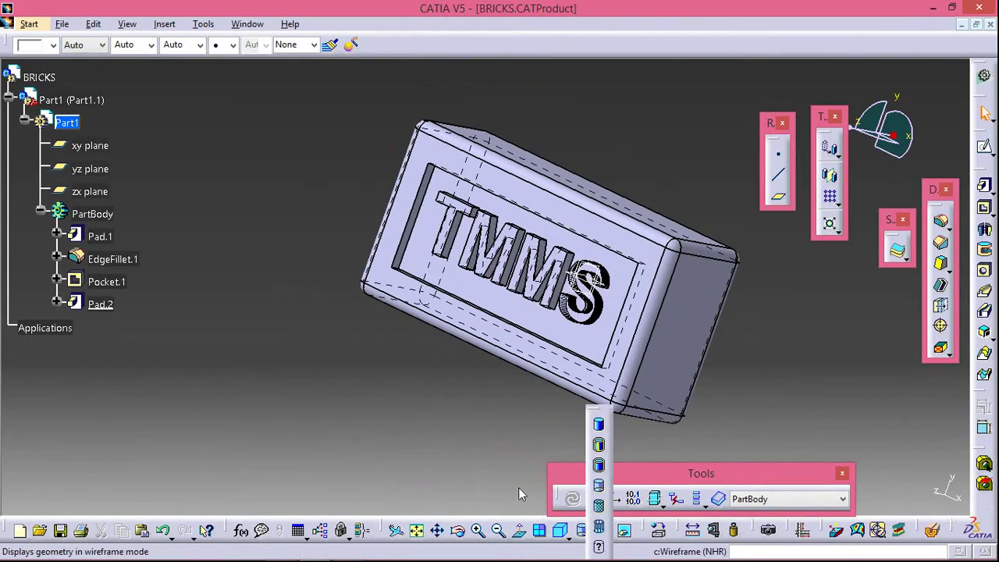
{"action": "left_click", "coordinate": [599, 505]}
{"action": "mouse_move", "coordinate": [434, 413]}
{"action": "middle_mouse_down"}
{"action": "mouse_move", "coordinate": [437, 331]}
{"action": "mouse_move", "coordinate": [309, 315]}
{"action": "middle_mouse_up"}
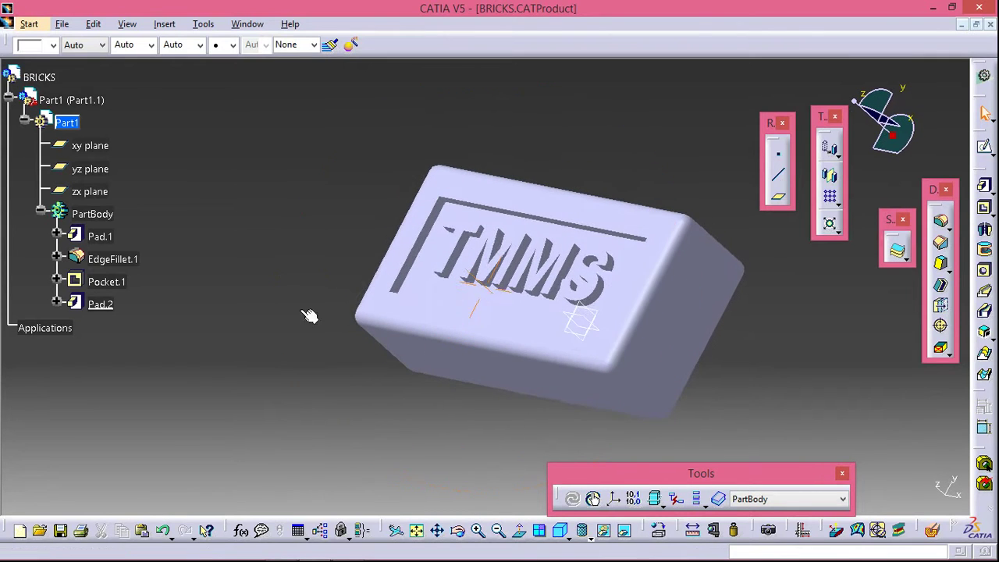
Hide all reference planes and reorient the brick view.
{"action": "left_click", "coordinate": [202, 26]}
{"action": "mouse_move", "coordinate": [217, 142]}
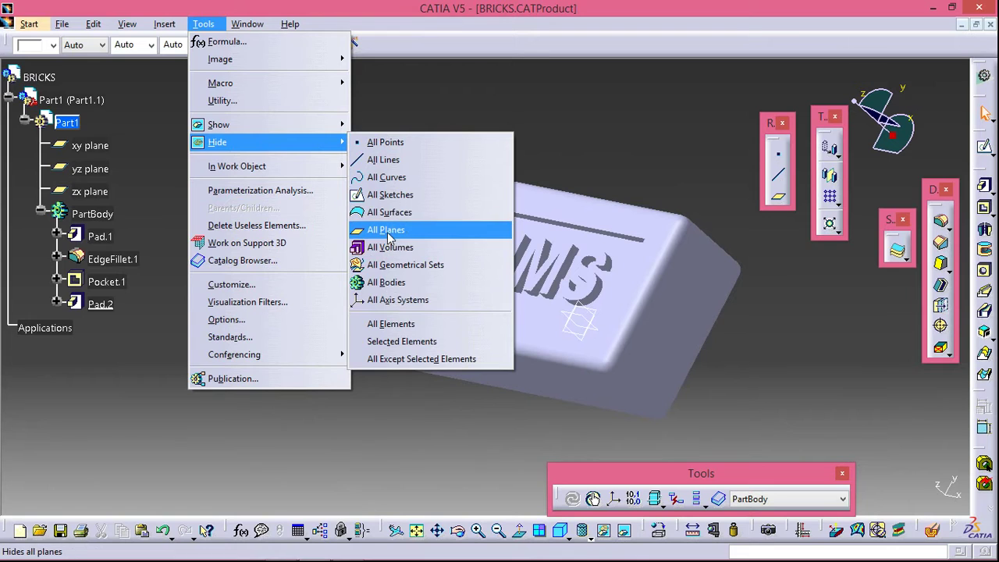
{"action": "left_click", "coordinate": [398, 229]}
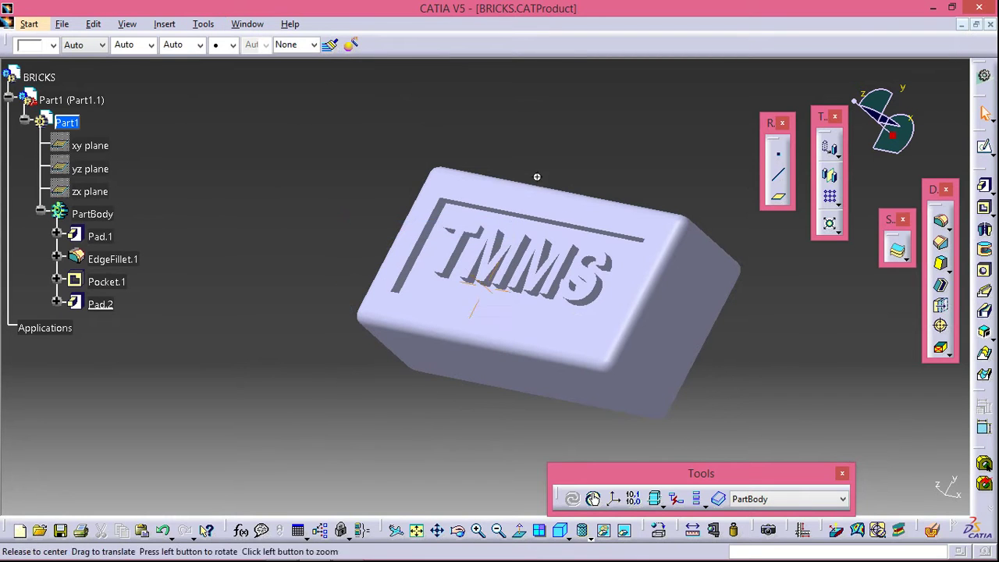
{"action": "mouse_move", "coordinate": [536, 174]}
{"action": "middle_mouse_down"}
{"action": "mouse_move", "coordinate": [581, 267]}
{"action": "mouse_move", "coordinate": [584, 212]}
{"action": "middle_mouse_up"}
{"action": "middle_click_drag", "start_coordinate": [390, 398], "coordinate": [360, 330]}
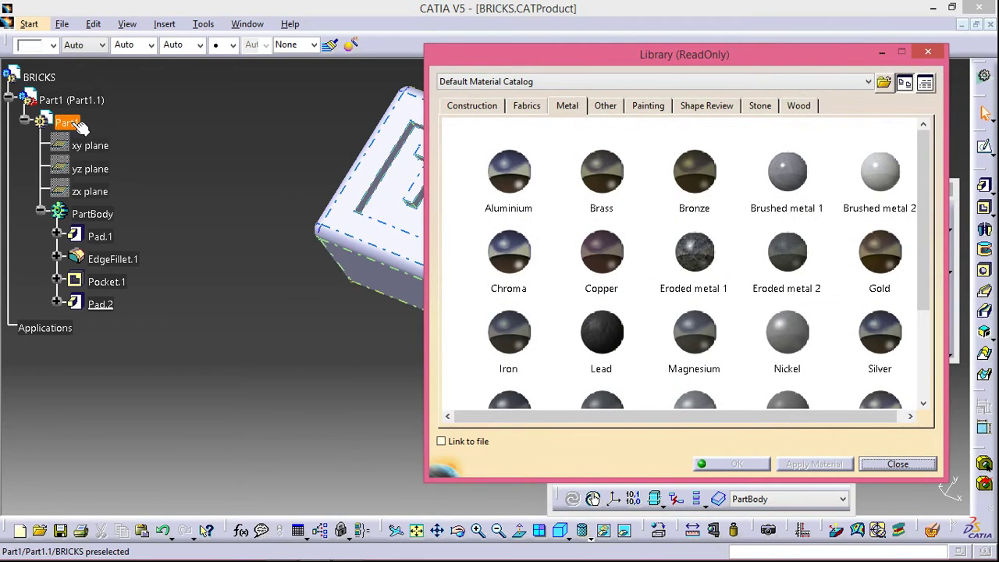
Apply the Sand stone material to Part1 and open the material's properties.
{"action": "left_click", "coordinate": [78, 124]}
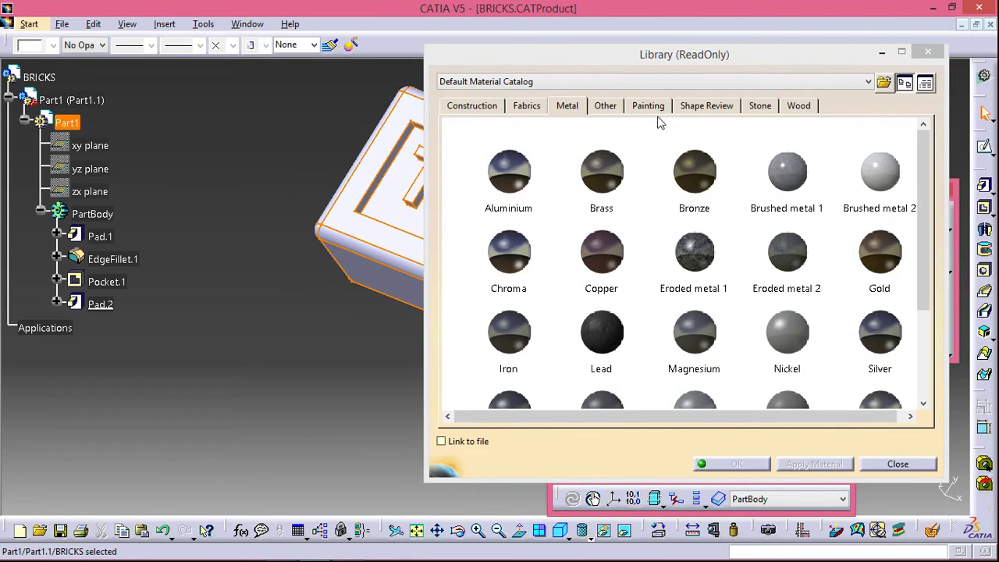
{"action": "left_click", "coordinate": [760, 107]}
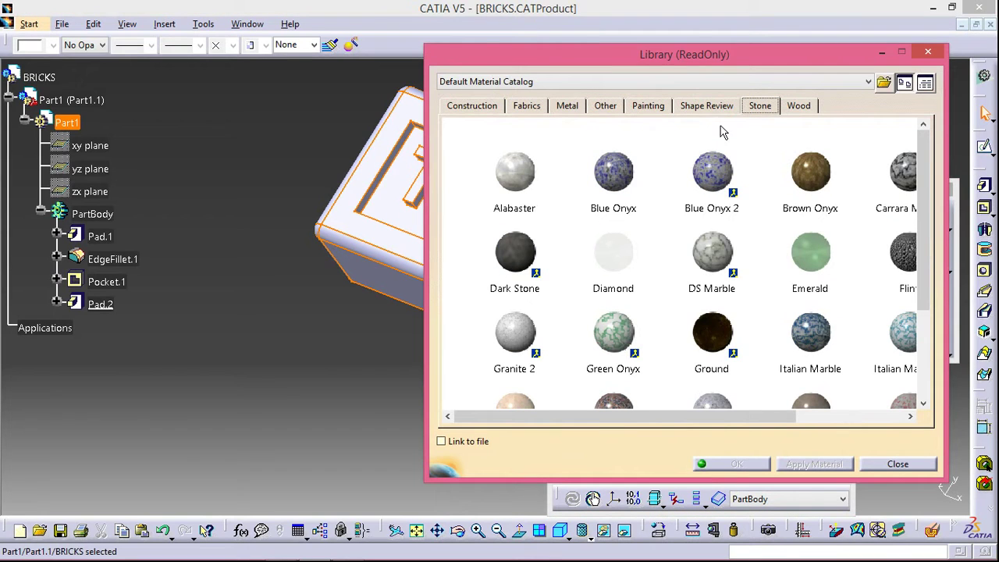
{"action": "left_click", "coordinate": [922, 182]}
{"action": "left_click_drag", "start_coordinate": [923, 219], "coordinate": [923, 306]}
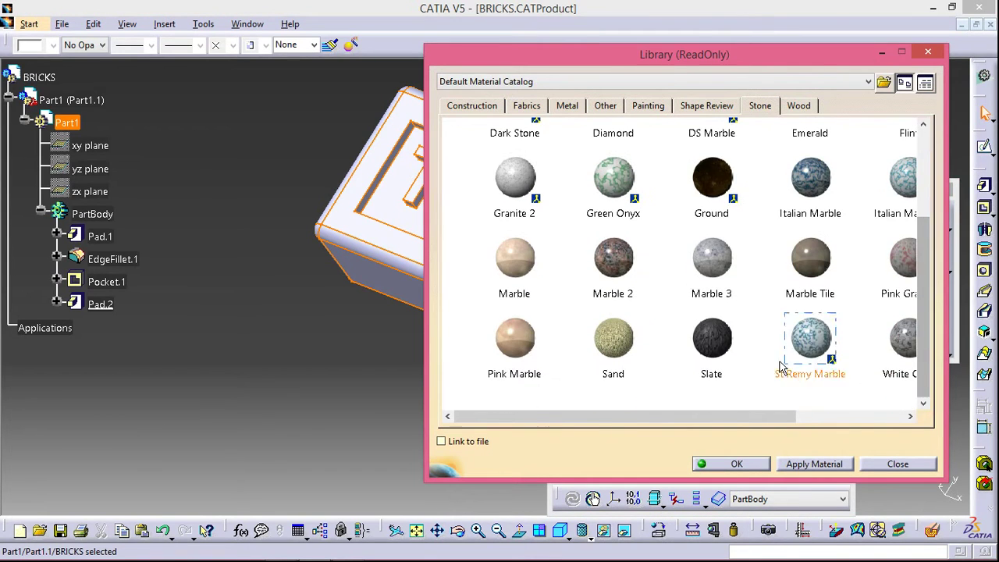
{"action": "left_click", "coordinate": [631, 348]}
{"action": "left_click", "coordinate": [815, 464]}
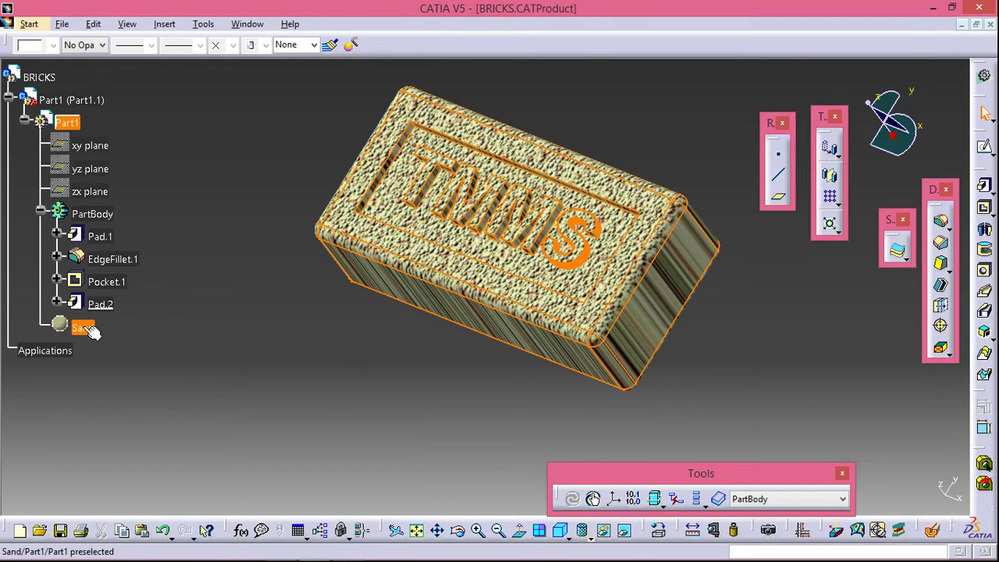
{"action": "right_click", "coordinate": [83, 328]}
{"action": "left_click", "coordinate": [122, 127]}
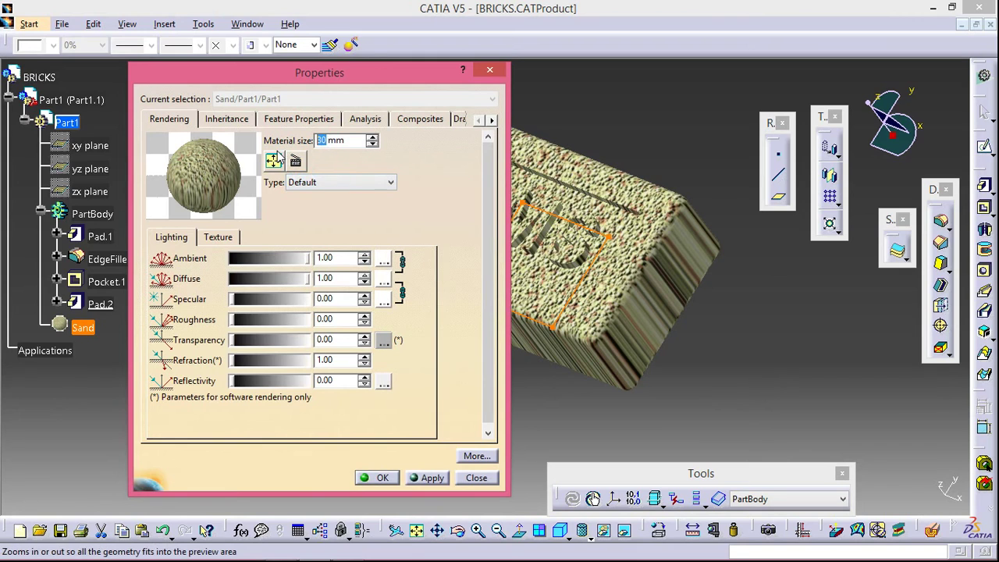
Set the Sand material size to 10 mm.
{"action": "type", "text": "5"}
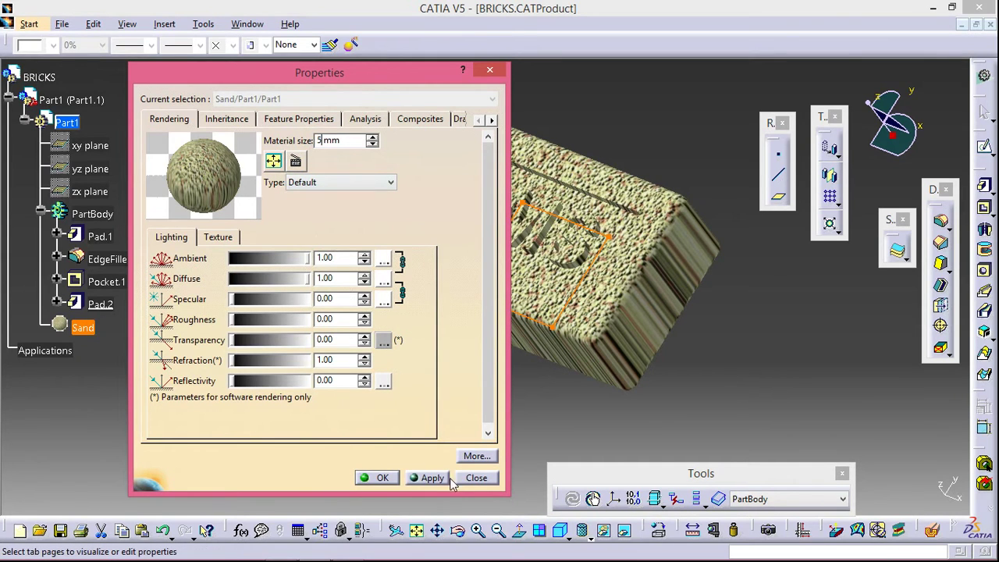
{"action": "left_click", "coordinate": [439, 481]}
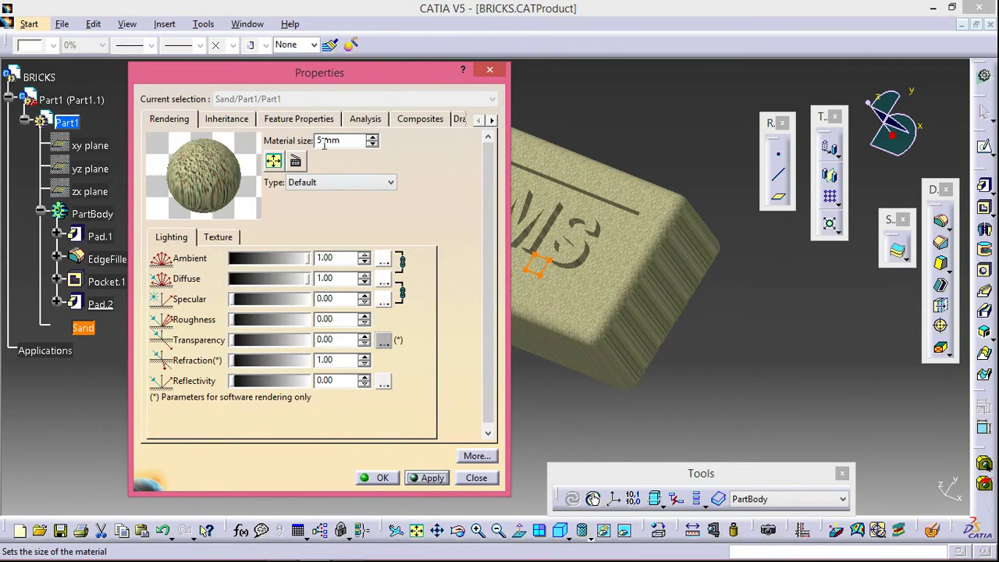
{"action": "type", "text": "10"}
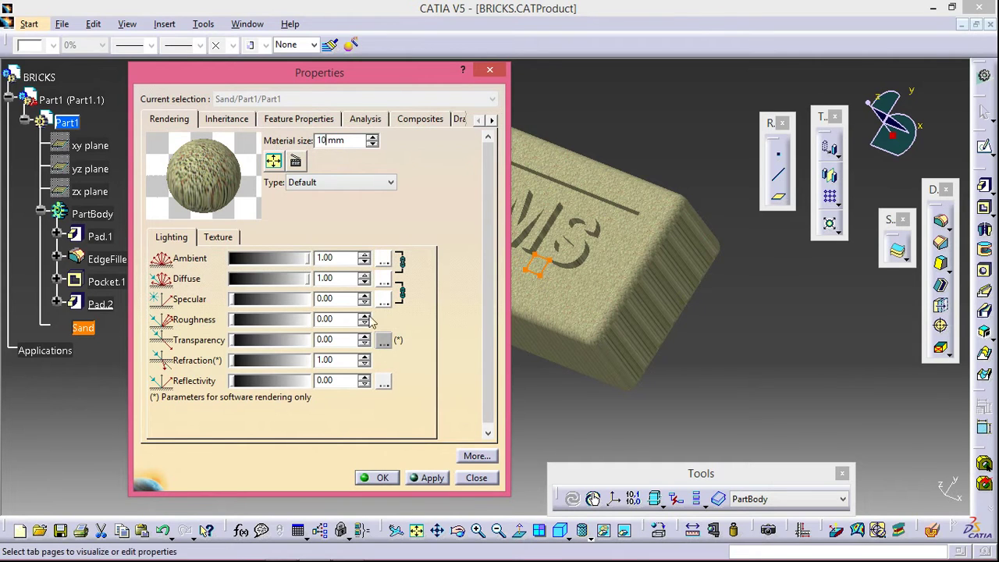
{"action": "left_click", "coordinate": [432, 478]}
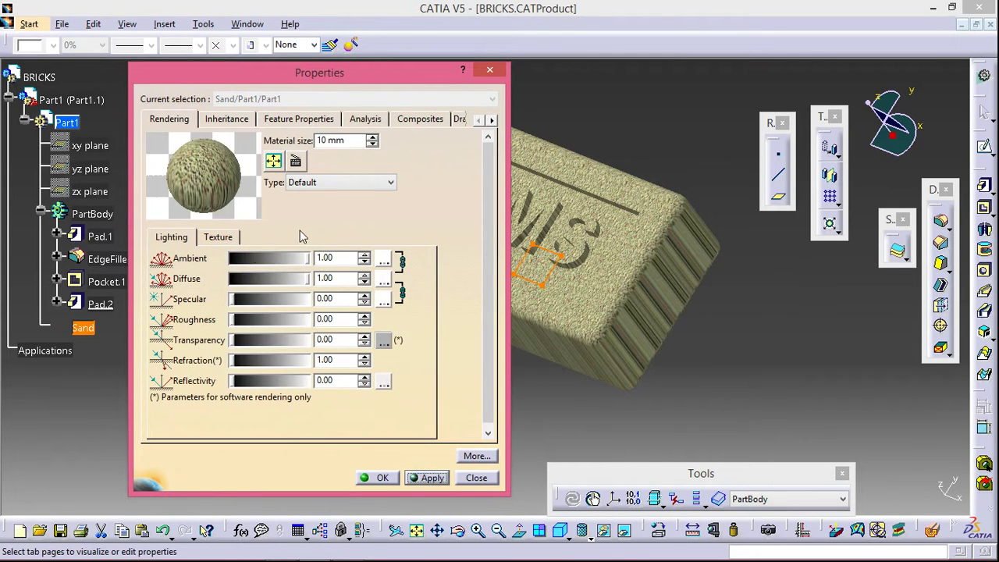
Change the material's ambient colour to orange-red (hue 11) and close the properties.
{"action": "left_click", "coordinate": [383, 259]}
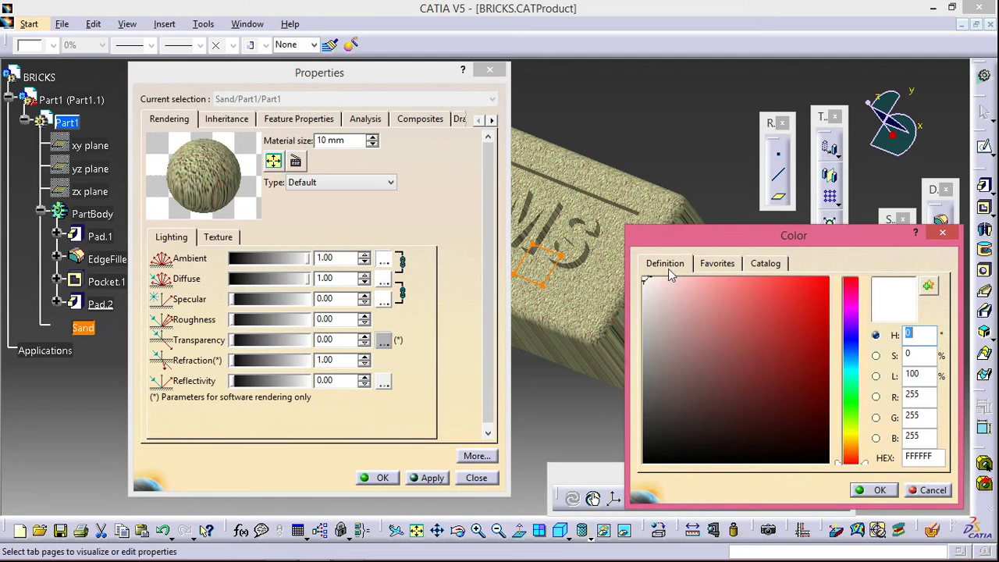
{"action": "left_click", "coordinate": [810, 284]}
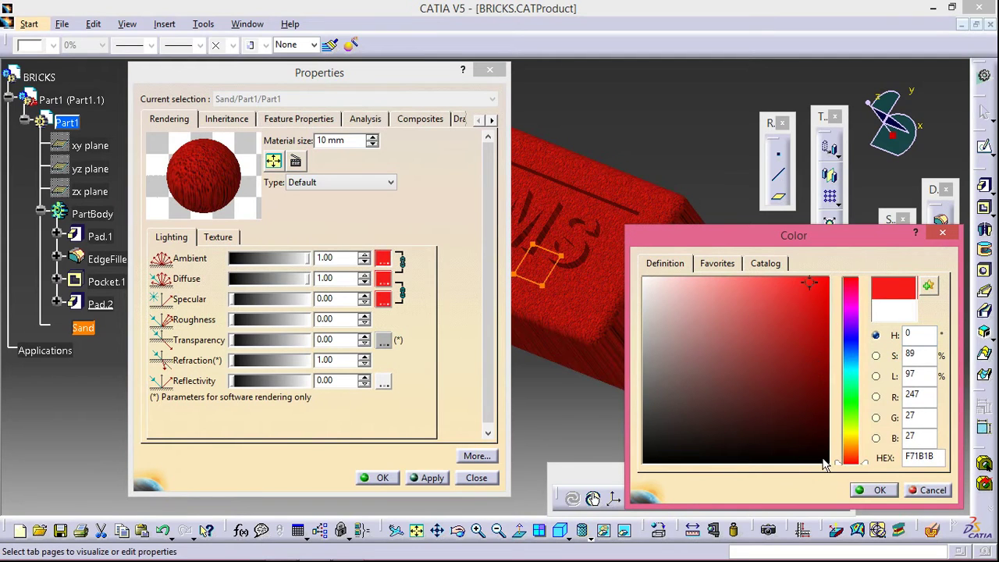
{"action": "left_click_drag", "start_coordinate": [851, 461], "coordinate": [850, 457]}
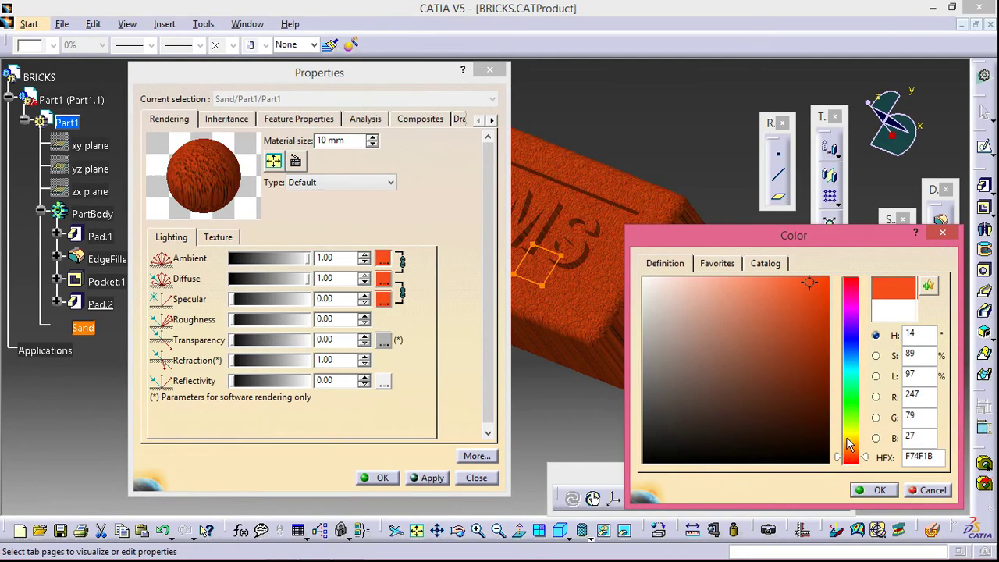
{"action": "left_click", "coordinate": [852, 291]}
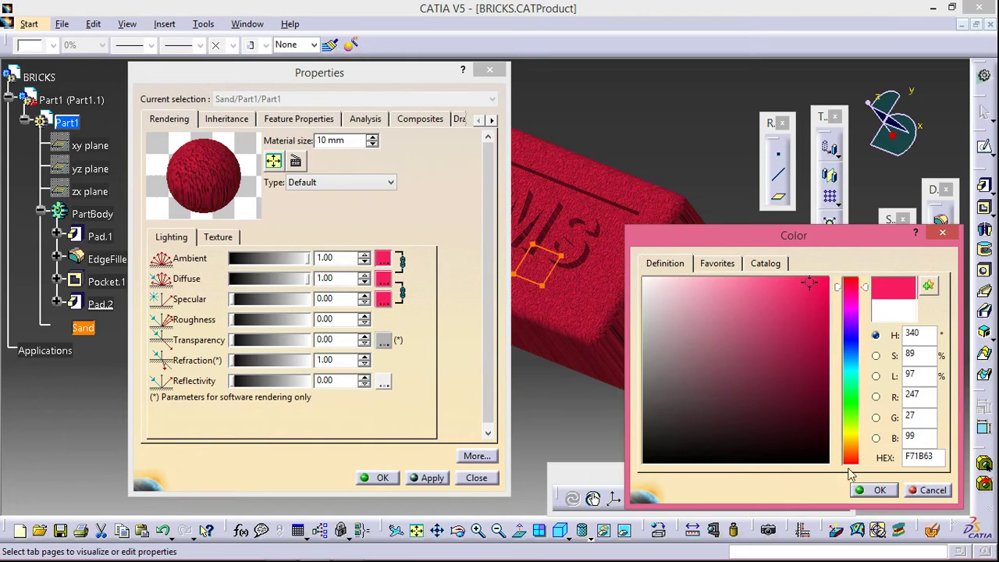
{"action": "left_click", "coordinate": [851, 460]}
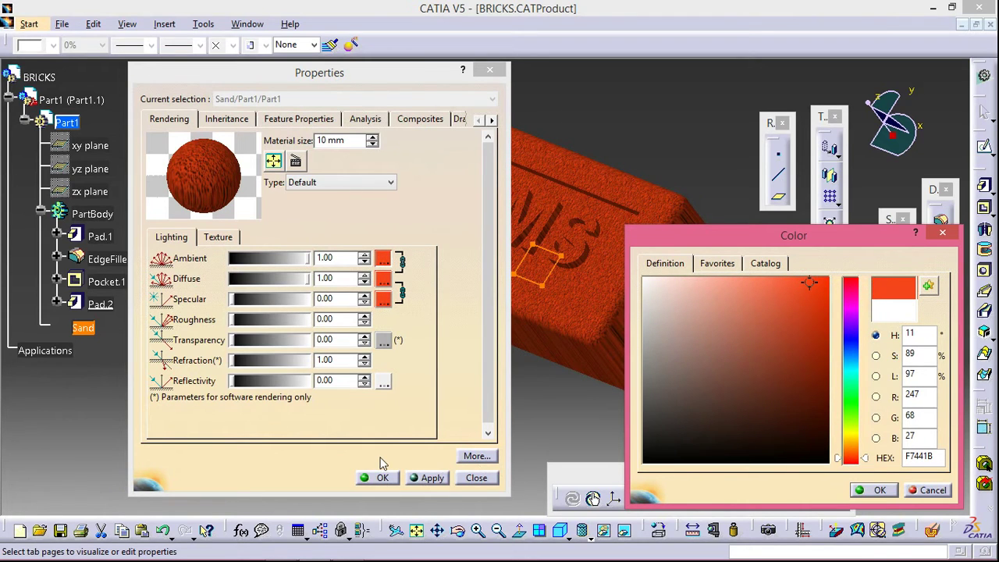
{"action": "left_click", "coordinate": [418, 331]}
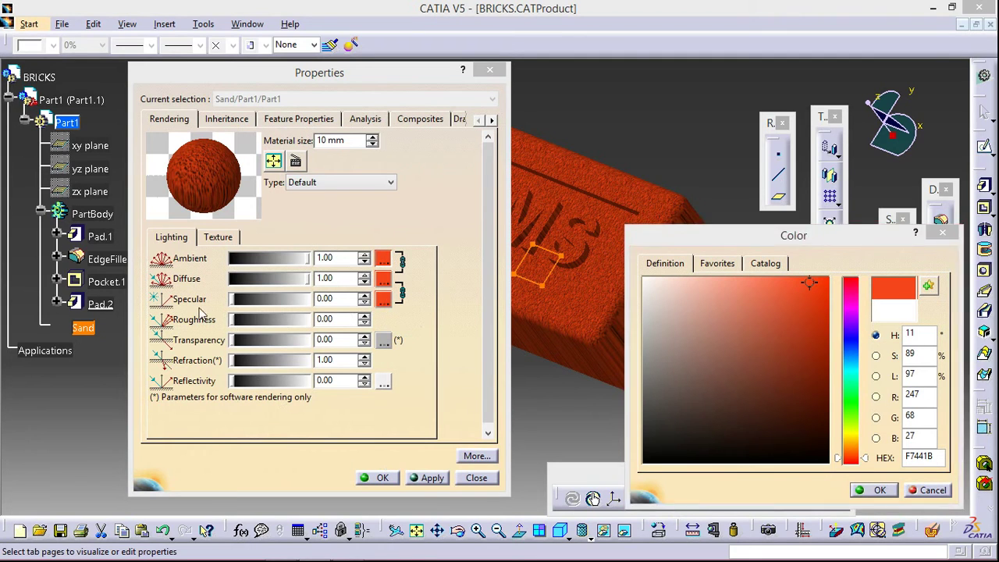
{"action": "left_click", "coordinate": [814, 468]}
{"action": "left_click", "coordinate": [863, 490]}
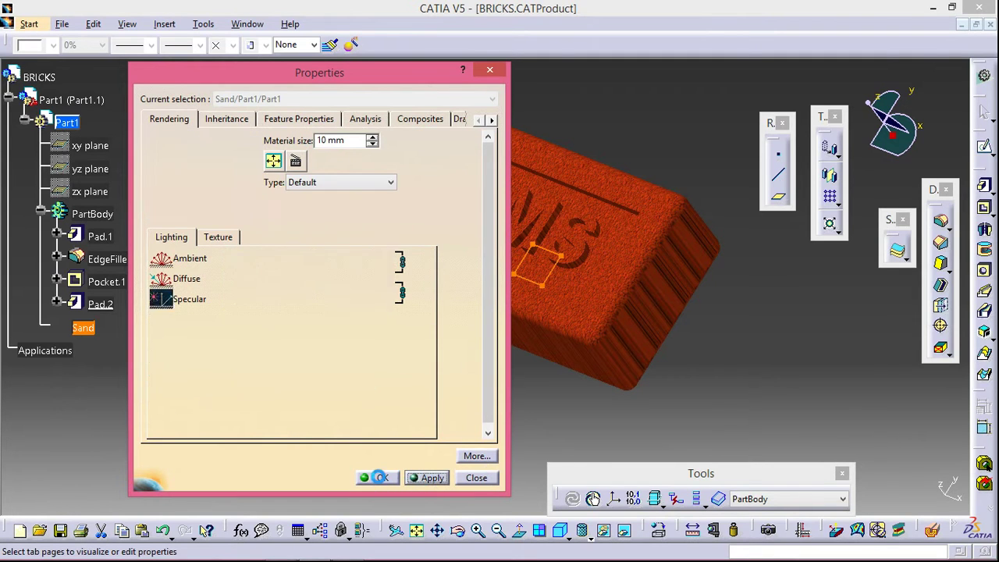
{"action": "left_click", "coordinate": [383, 478]}
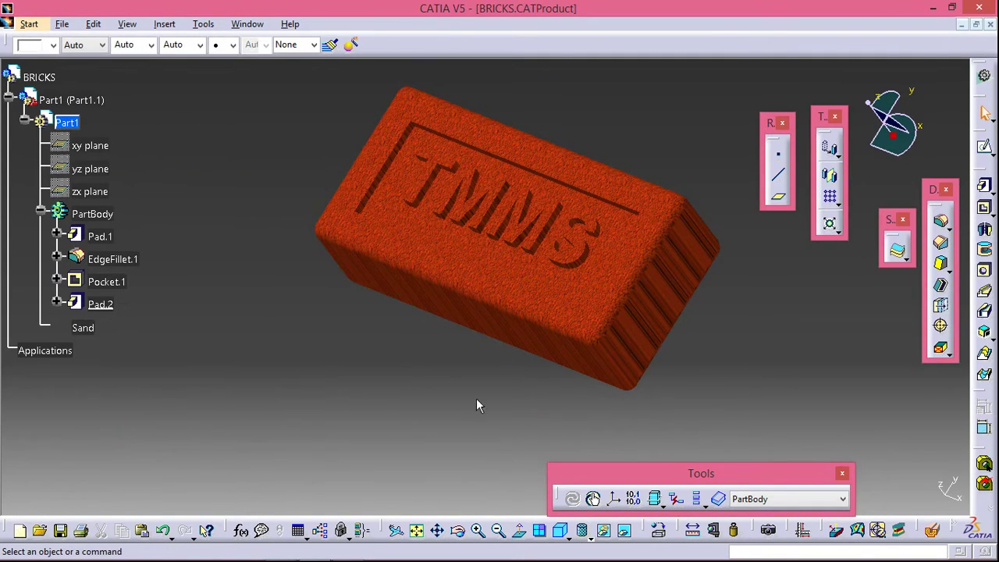
Copy Part1 and paste it into the BRICKS assembly as Part1.2.
{"action": "mouse_move", "coordinate": [476, 399]}
{"action": "middle_mouse_down"}
{"action": "mouse_move", "coordinate": [400, 355]}
{"action": "mouse_move", "coordinate": [424, 351]}
{"action": "mouse_move", "coordinate": [365, 302]}
{"action": "middle_mouse_up"}
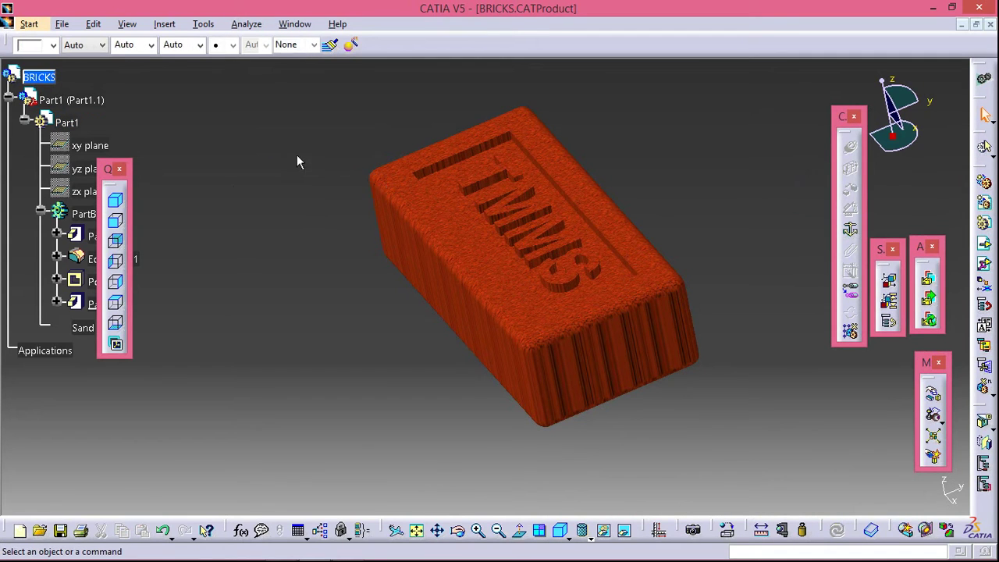
{"action": "right_click", "coordinate": [92, 98]}
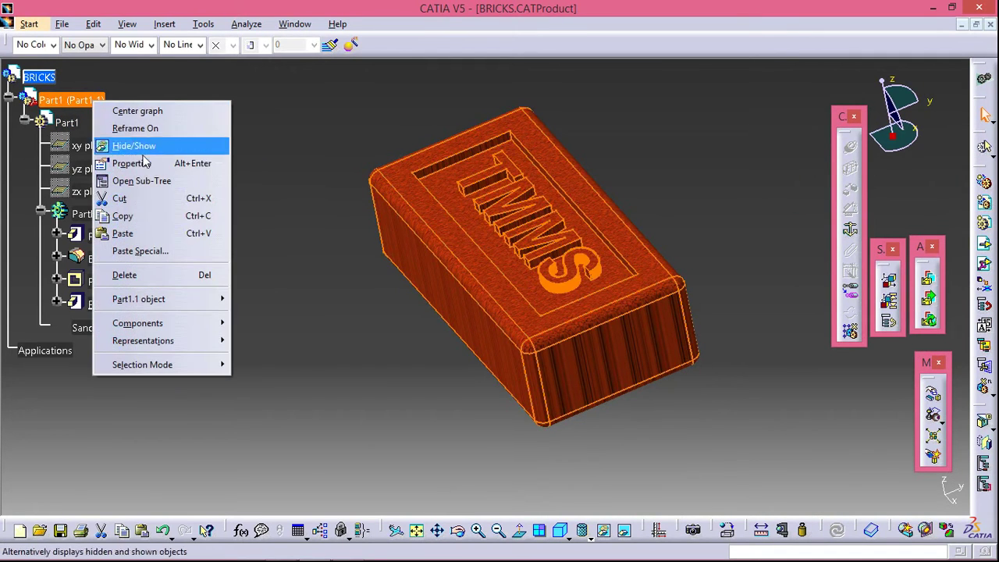
{"action": "left_click", "coordinate": [129, 216]}
{"action": "right_click", "coordinate": [48, 78]}
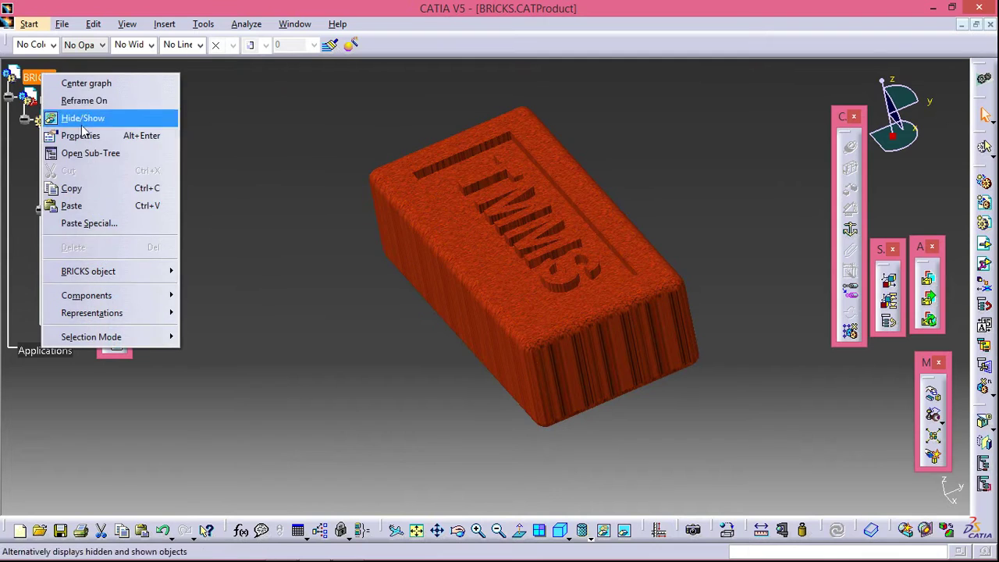
{"action": "left_click", "coordinate": [78, 205]}
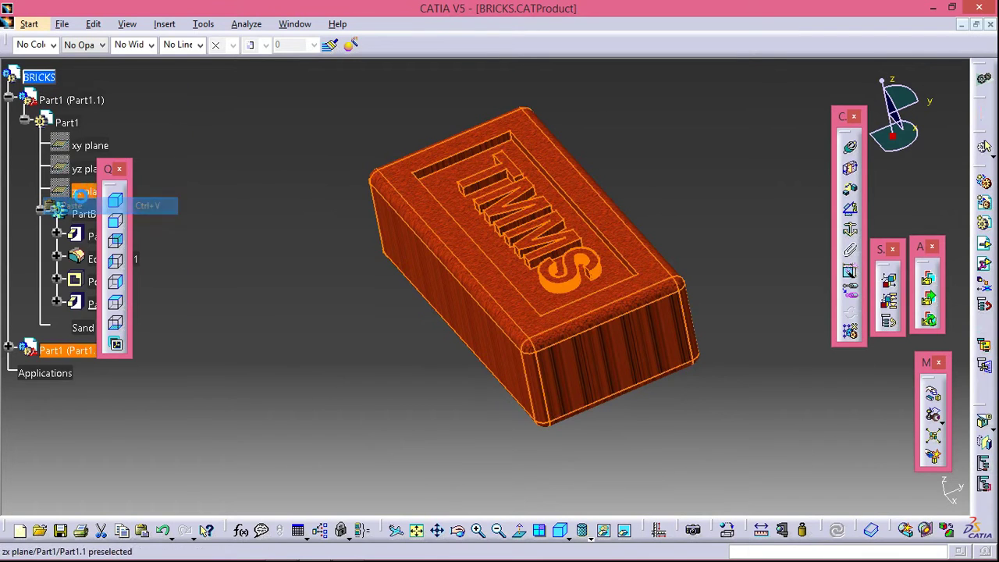
Paste four more brick copies into BRICKS, Part1.3 through Part1.6.
{"action": "right_click", "coordinate": [51, 79]}
{"action": "left_click", "coordinate": [78, 207]}
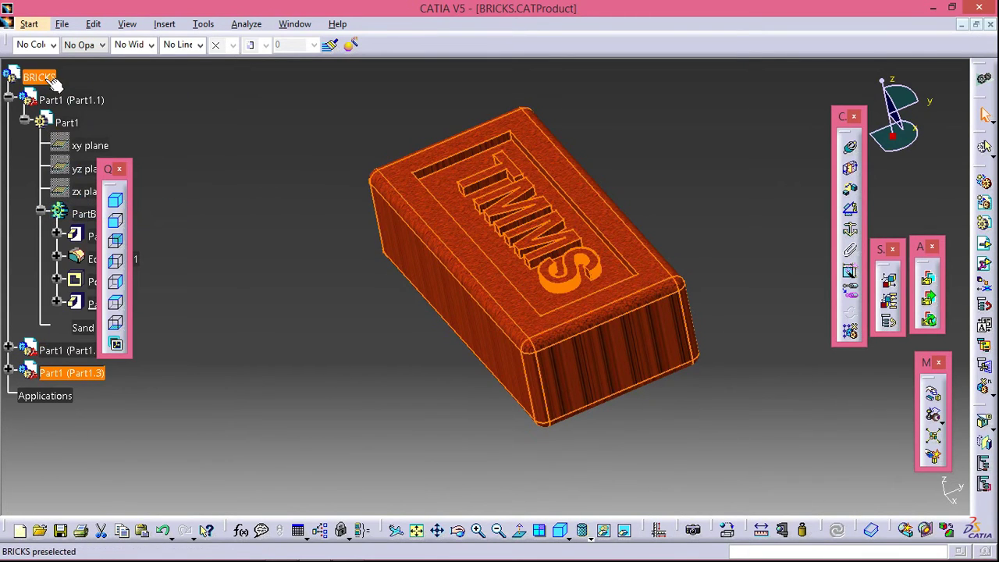
{"action": "right_click", "coordinate": [47, 79]}
{"action": "left_click", "coordinate": [78, 207]}
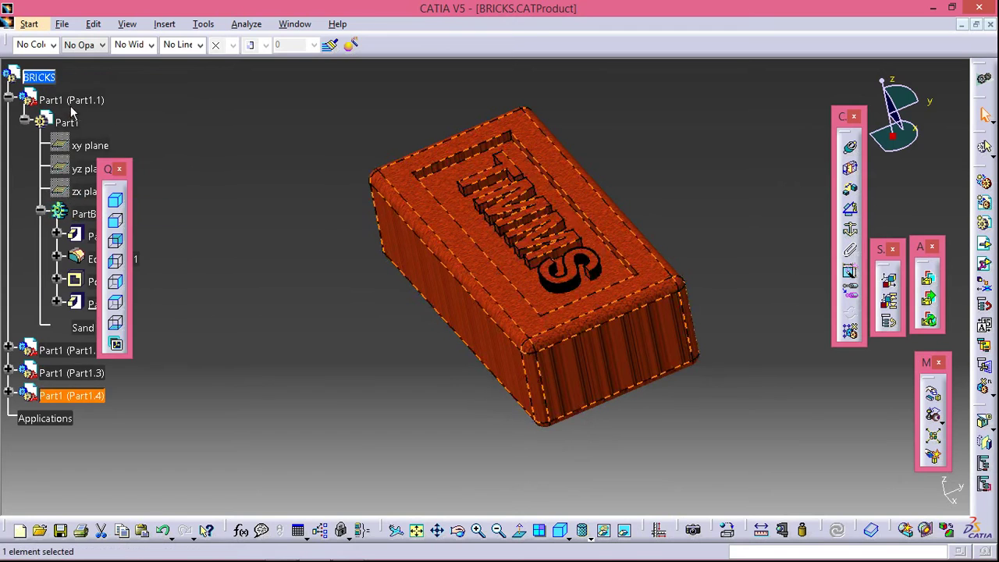
{"action": "right_click", "coordinate": [60, 79]}
{"action": "left_click", "coordinate": [78, 206]}
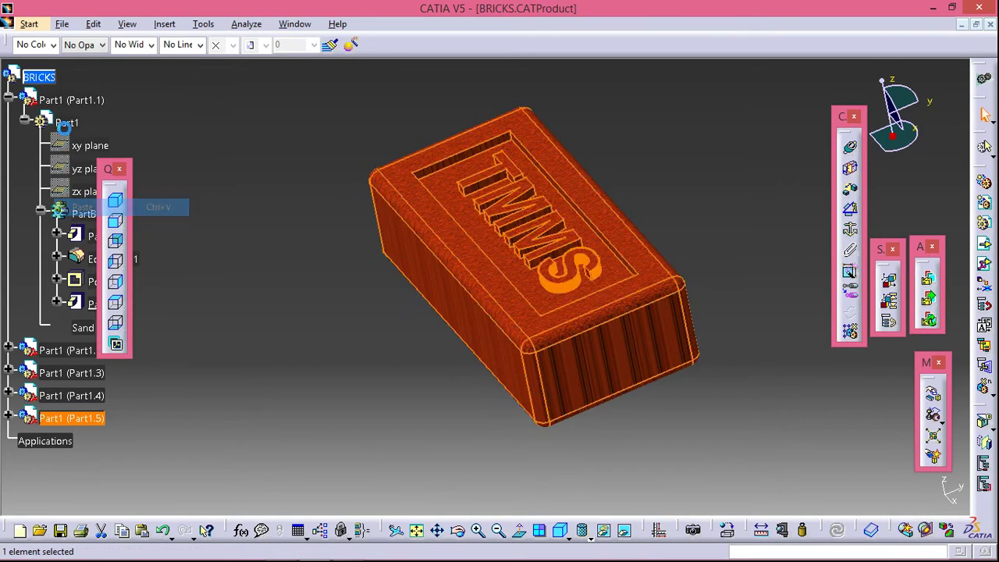
{"action": "right_click", "coordinate": [51, 79]}
{"action": "left_click", "coordinate": [77, 208]}
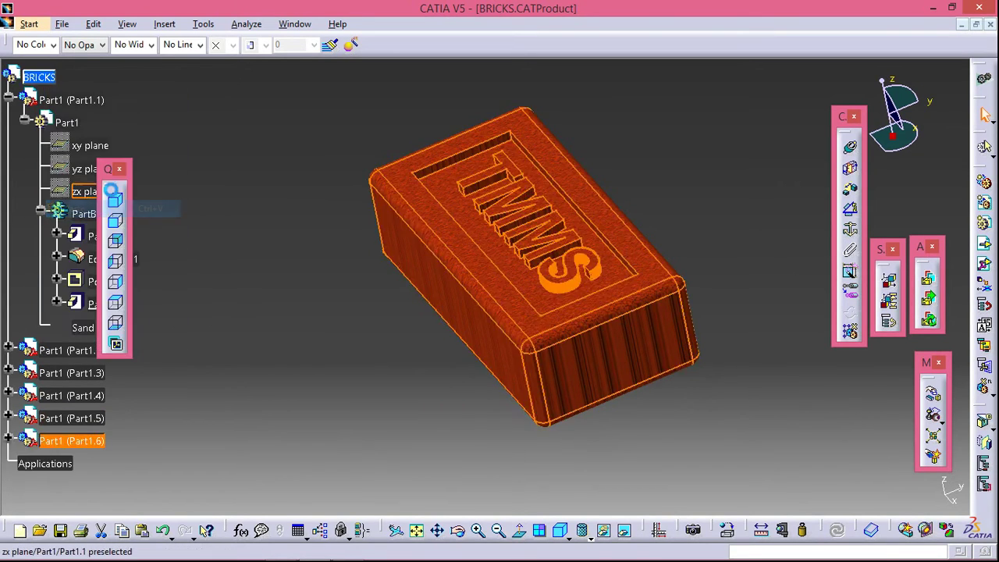
{"action": "left_click", "coordinate": [290, 161]}
{"action": "middle_click_drag", "start_coordinate": [310, 159], "coordinate": [351, 182]}
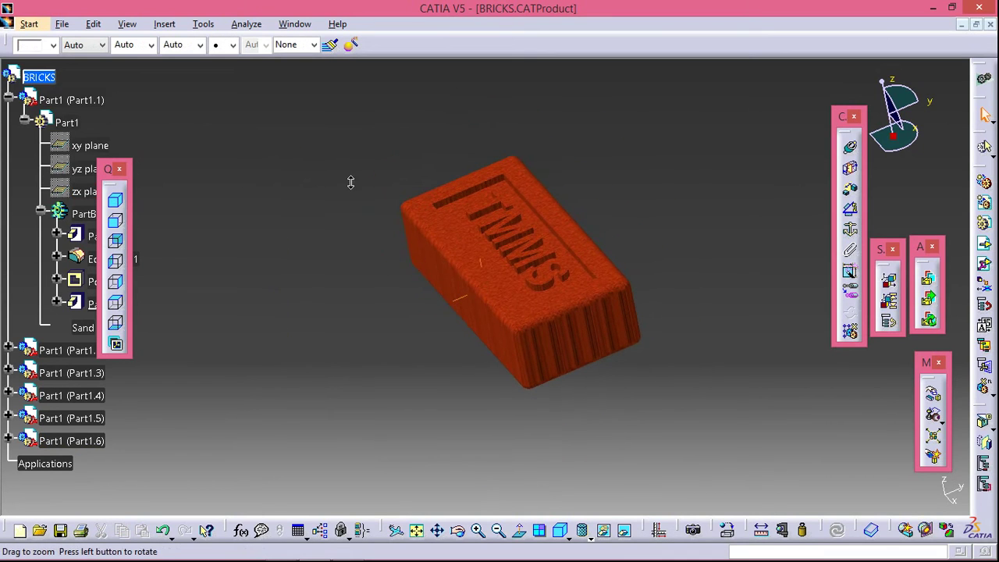
Drag four brick copies apart to the lower left, upper right, top left and lower right.
{"action": "left_click", "coordinate": [933, 394]}
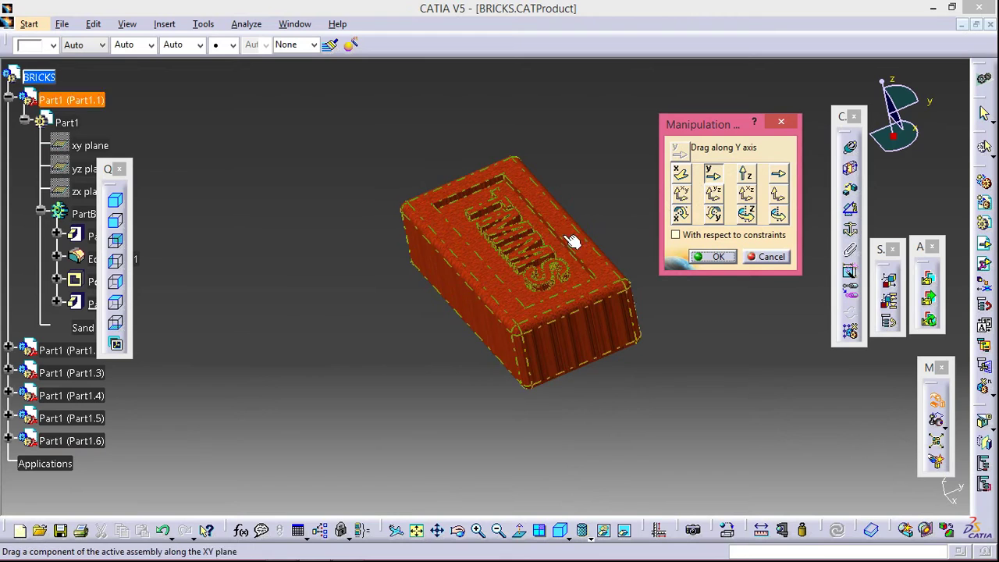
{"action": "left_click_drag", "start_coordinate": [575, 241], "coordinate": [395, 300]}
{"action": "left_click_drag", "start_coordinate": [524, 245], "coordinate": [701, 173]}
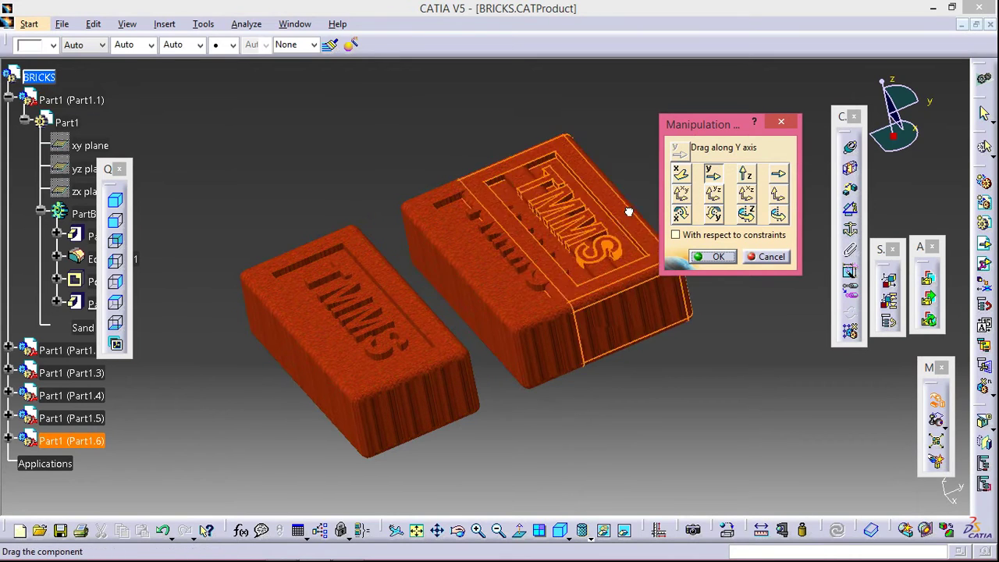
{"action": "left_click", "coordinate": [681, 173]}
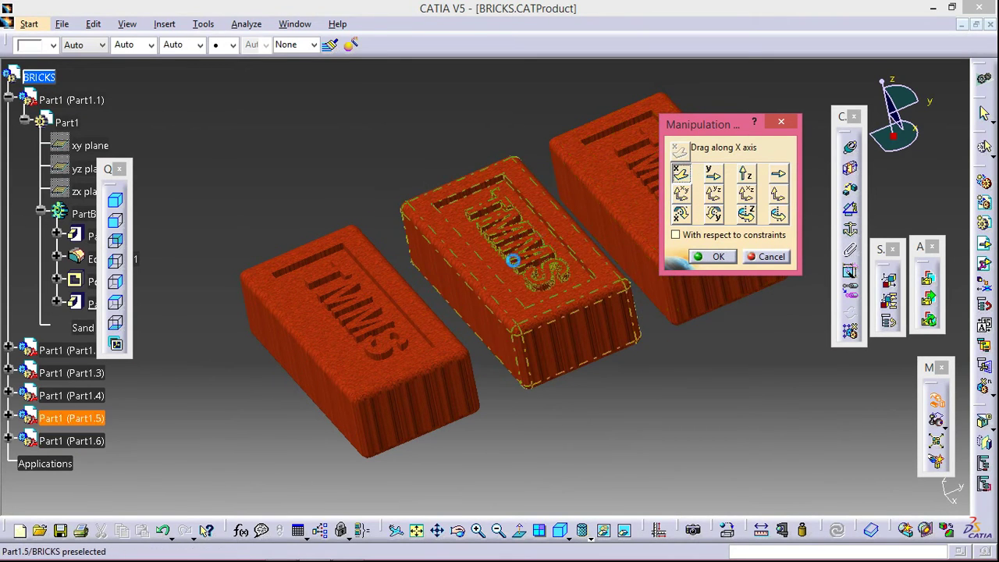
{"action": "left_click_drag", "start_coordinate": [515, 226], "coordinate": [379, 94]}
{"action": "left_click_drag", "start_coordinate": [507, 223], "coordinate": [634, 414]}
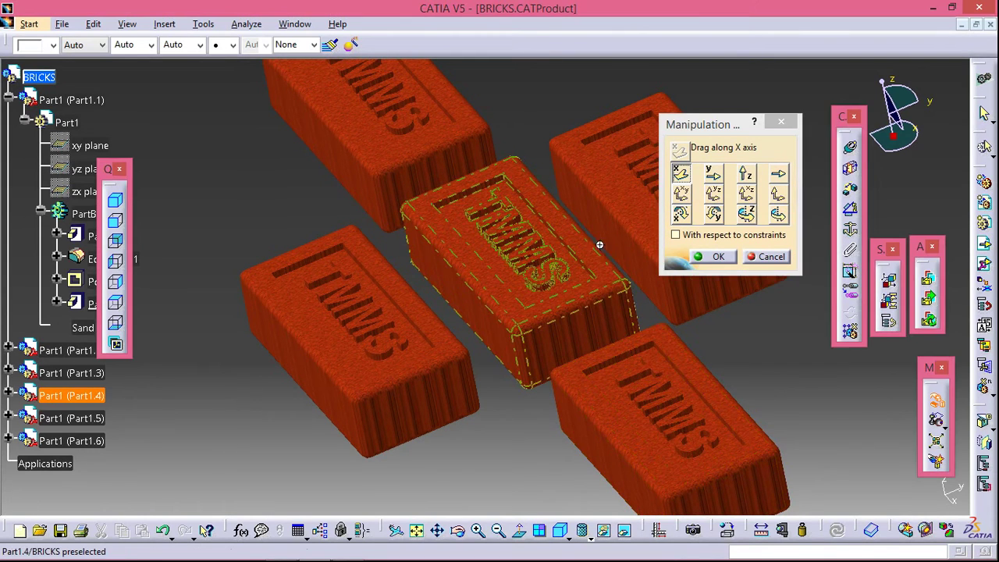
Move the remaining bricks in the XY plane to complete the staggered group.
{"action": "middle_click_drag", "start_coordinate": [601, 254], "coordinate": [561, 275]}
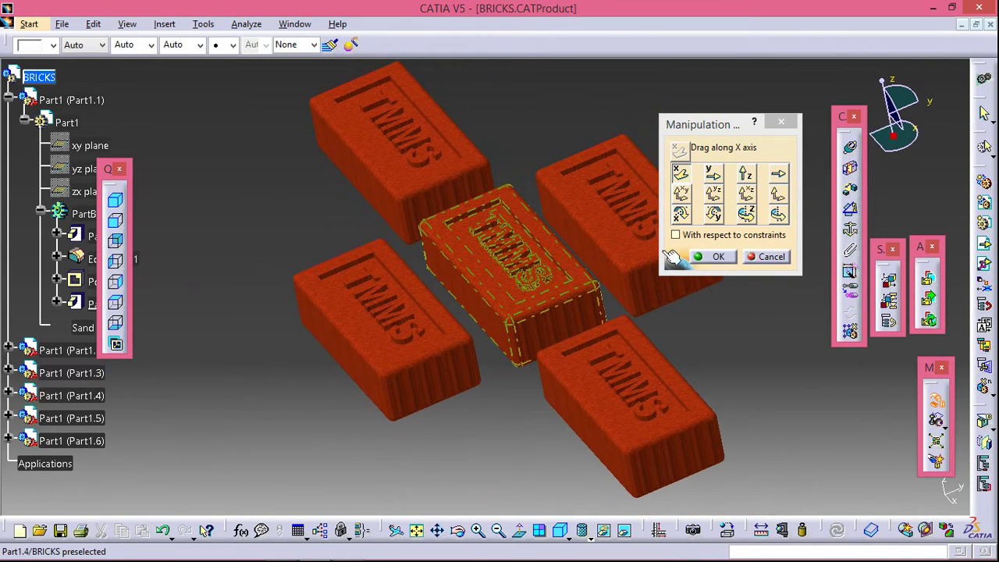
{"action": "left_click", "coordinate": [681, 195]}
{"action": "left_click_drag", "start_coordinate": [531, 253], "coordinate": [532, 68]}
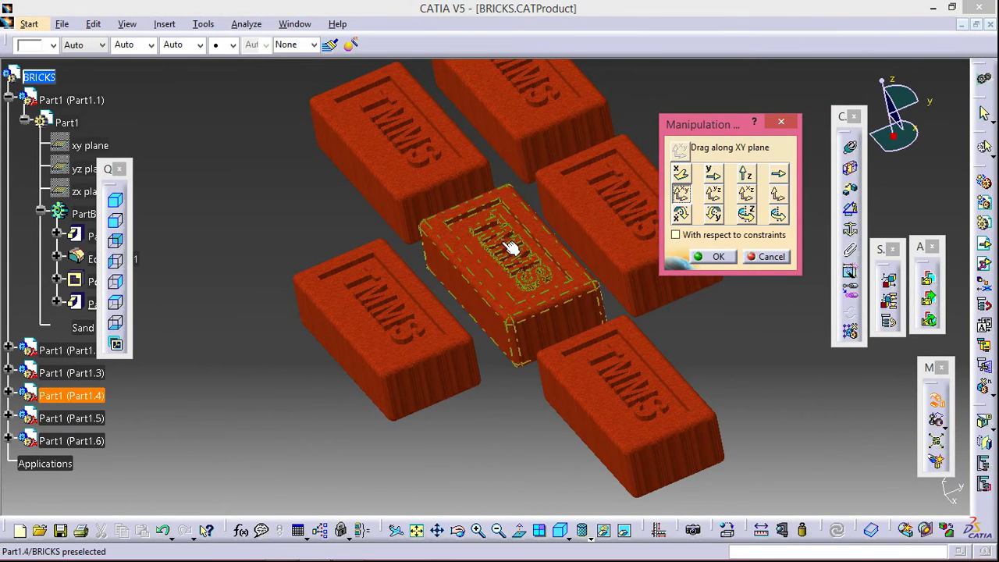
{"action": "left_click_drag", "start_coordinate": [509, 245], "coordinate": [516, 259]}
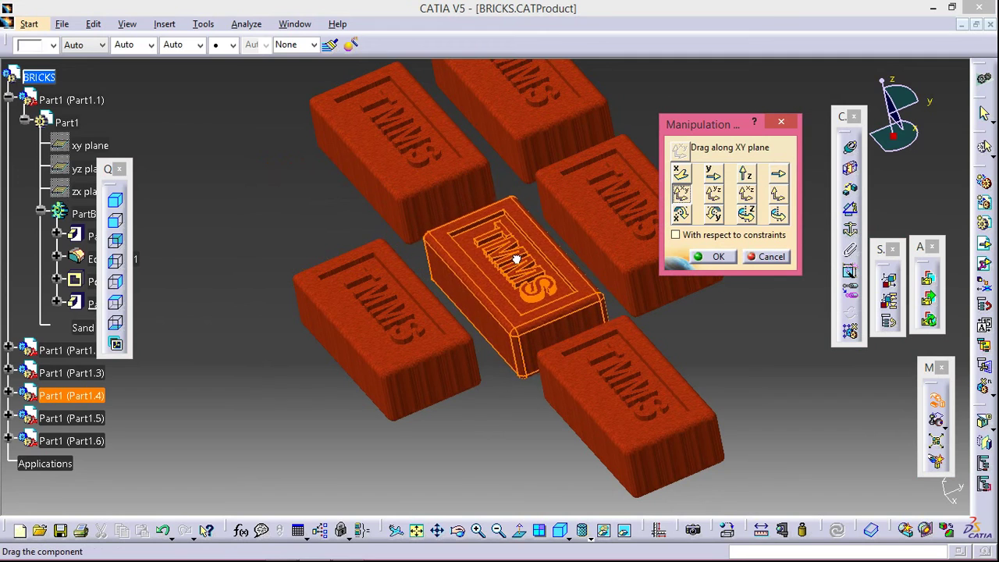
{"action": "left_click", "coordinate": [719, 256]}
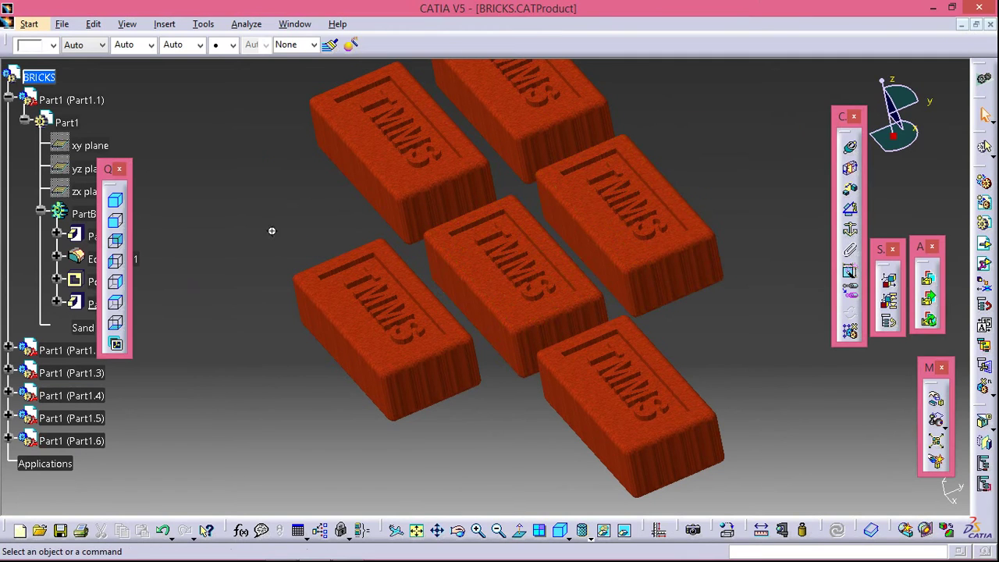
{"action": "mouse_move", "coordinate": [271, 230]}
{"action": "middle_mouse_down"}
{"action": "mouse_move", "coordinate": [286, 260]}
{"action": "mouse_move", "coordinate": [297, 214]}
{"action": "mouse_move", "coordinate": [318, 261]}
{"action": "mouse_move", "coordinate": [477, 63]}
{"action": "mouse_move", "coordinate": [594, 147]}
{"action": "mouse_move", "coordinate": [398, 152]}
{"action": "mouse_move", "coordinate": [315, 297]}
{"action": "mouse_move", "coordinate": [452, 407]}
{"action": "mouse_move", "coordinate": [408, 328]}
{"action": "mouse_move", "coordinate": [247, 226]}
{"action": "mouse_move", "coordinate": [280, 234]}
{"action": "middle_mouse_up"}
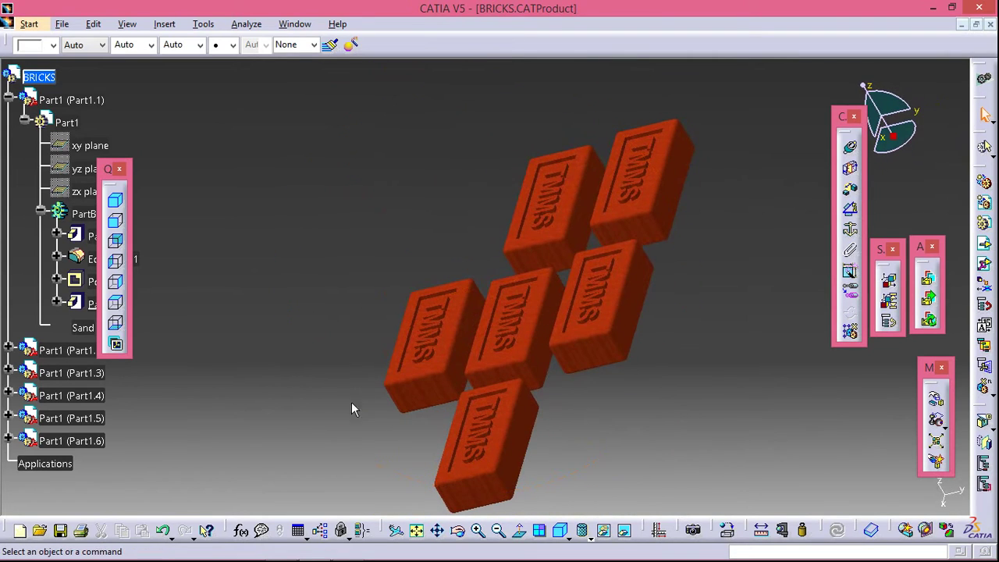
{"action": "mouse_move", "coordinate": [351, 409]}
{"action": "middle_mouse_down"}
{"action": "mouse_move", "coordinate": [444, 419]}
{"action": "mouse_move", "coordinate": [518, 384]}
{"action": "mouse_move", "coordinate": [504, 429]}
{"action": "mouse_move", "coordinate": [614, 406]}
{"action": "mouse_move", "coordinate": [583, 434]}
{"action": "mouse_move", "coordinate": [620, 350]}
{"action": "mouse_move", "coordinate": [768, 322]}
{"action": "mouse_move", "coordinate": [542, 289]}
{"action": "mouse_move", "coordinate": [738, 216]}
{"action": "mouse_move", "coordinate": [813, 523]}
{"action": "mouse_move", "coordinate": [692, 234]}
{"action": "mouse_move", "coordinate": [633, 475]}
{"action": "mouse_move", "coordinate": [542, 352]}
{"action": "mouse_move", "coordinate": [607, 397]}
{"action": "mouse_move", "coordinate": [578, 430]}
{"action": "mouse_move", "coordinate": [575, 463]}
{"action": "mouse_move", "coordinate": [566, 458]}
{"action": "middle_mouse_up"}
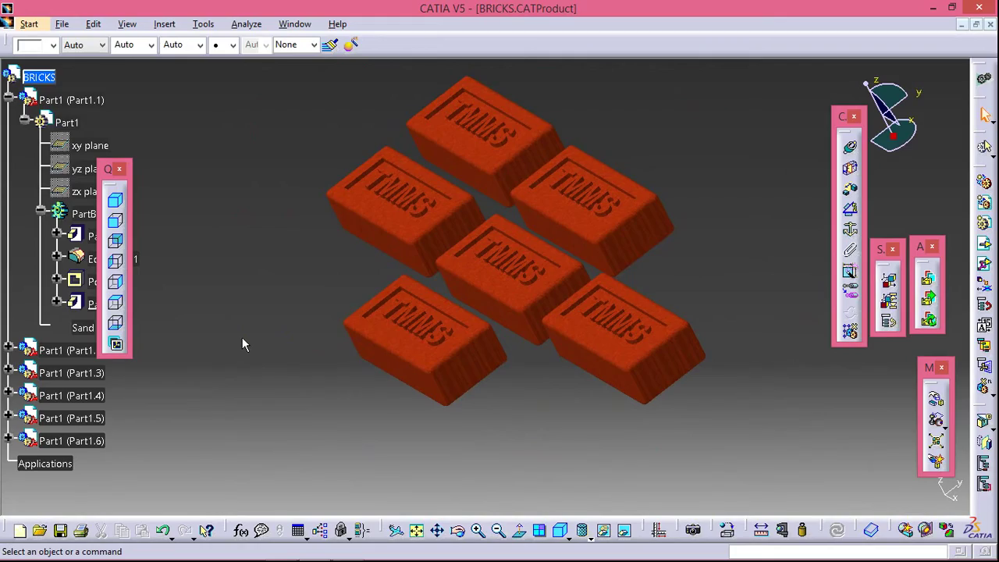